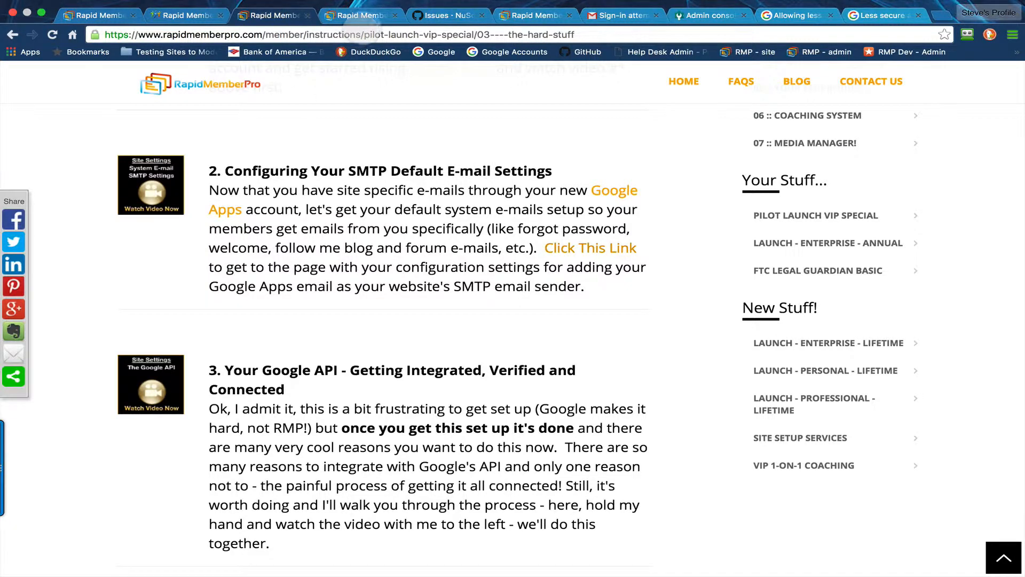
- Open the website's email settings in the site administration and look over the SMTP form
{"action": "left_click", "coordinate": [363, 15]}
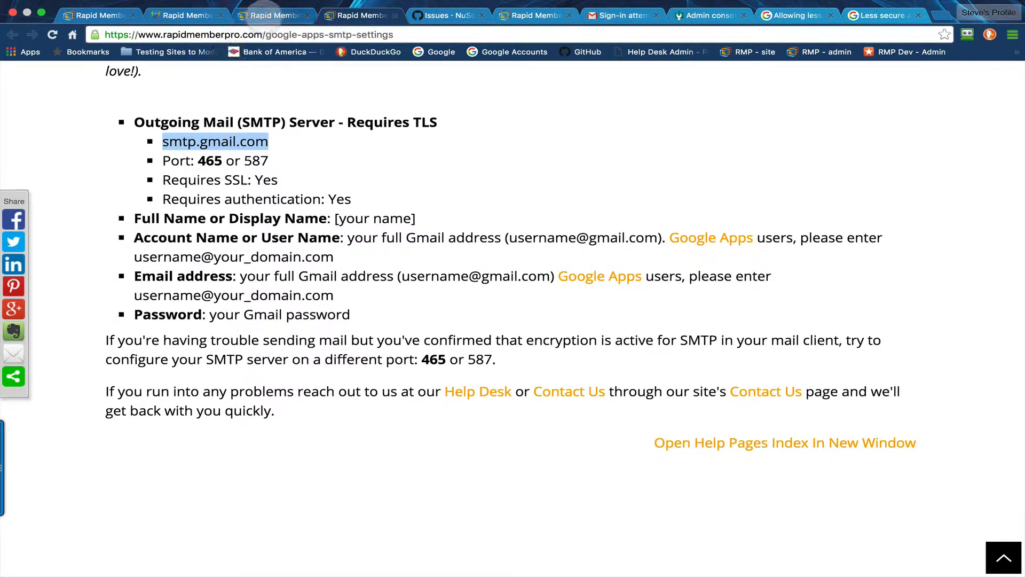
{"action": "left_click", "coordinate": [272, 15]}
{"action": "left_click", "coordinate": [189, 15]}
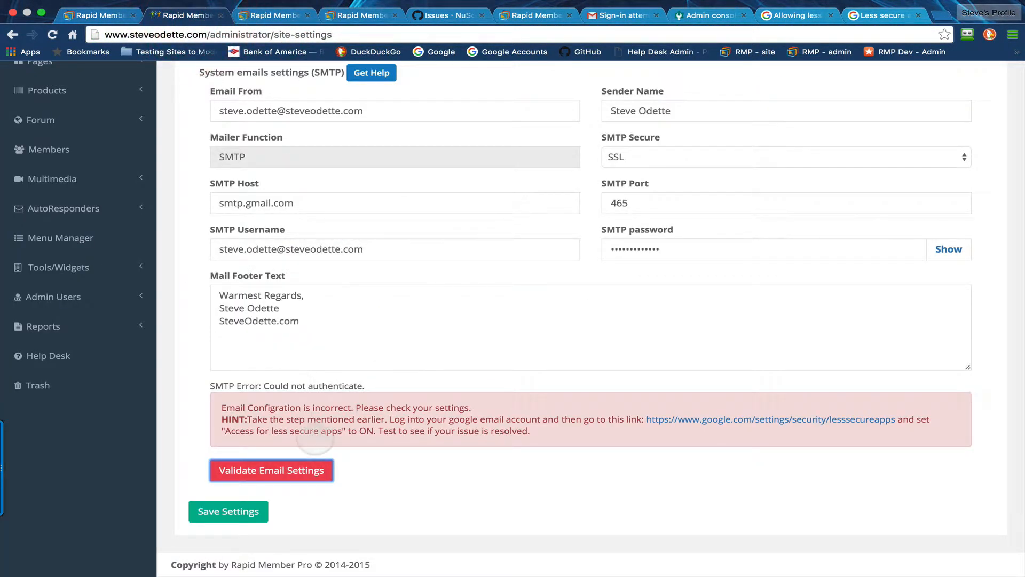
{"action": "scroll", "coordinate": [332, 435], "scroll_direction": "up", "scroll_amount": 5}
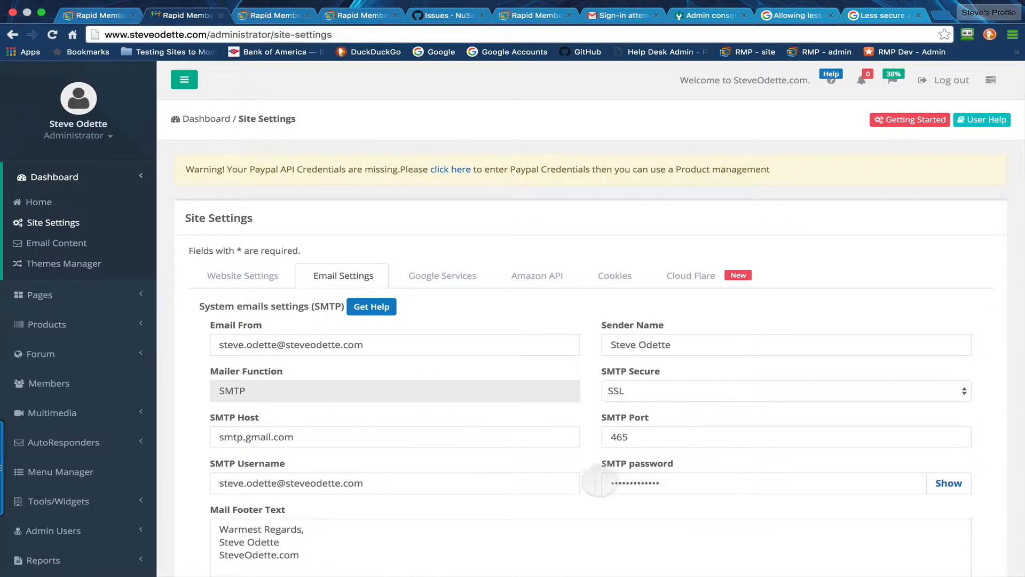
{"action": "scroll", "coordinate": [578, 459], "scroll_direction": "down", "scroll_amount": 2}
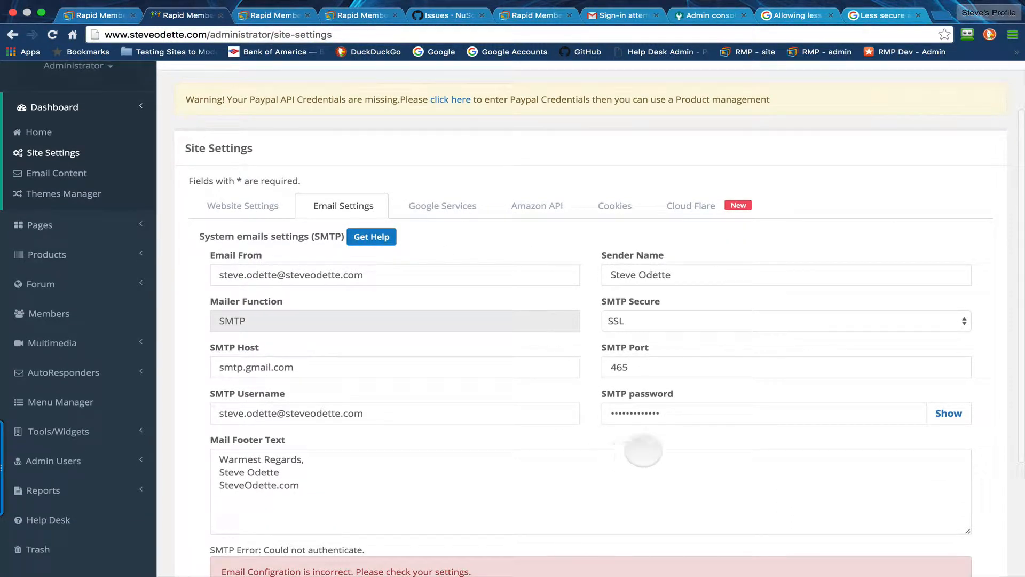
{"action": "scroll", "coordinate": [433, 357], "scroll_direction": "up", "scroll_amount": 1}
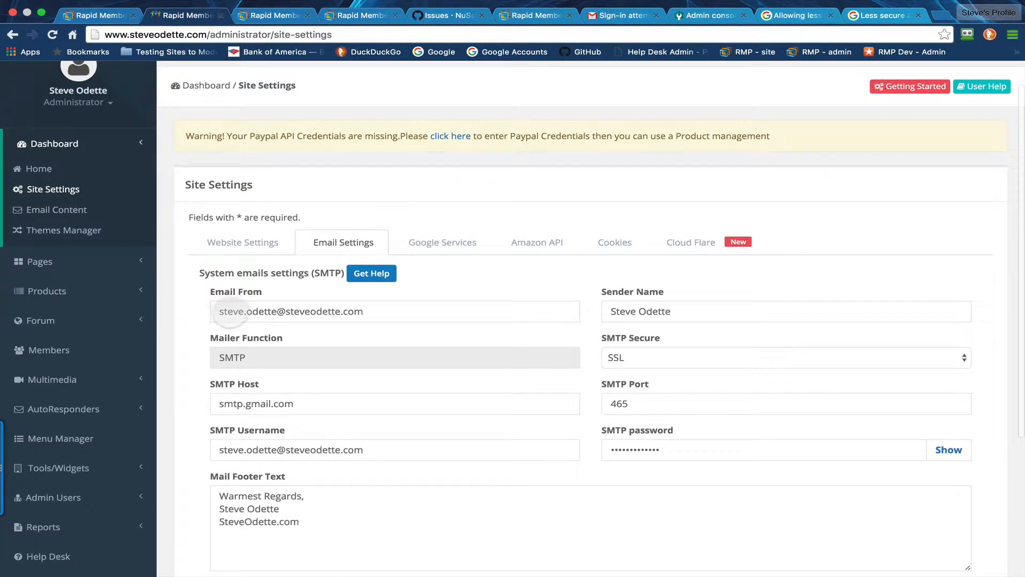
- Check the Email From address and its domain part in the system email settings
{"action": "left_click_drag", "start_coordinate": [217, 312], "coordinate": [390, 313]}
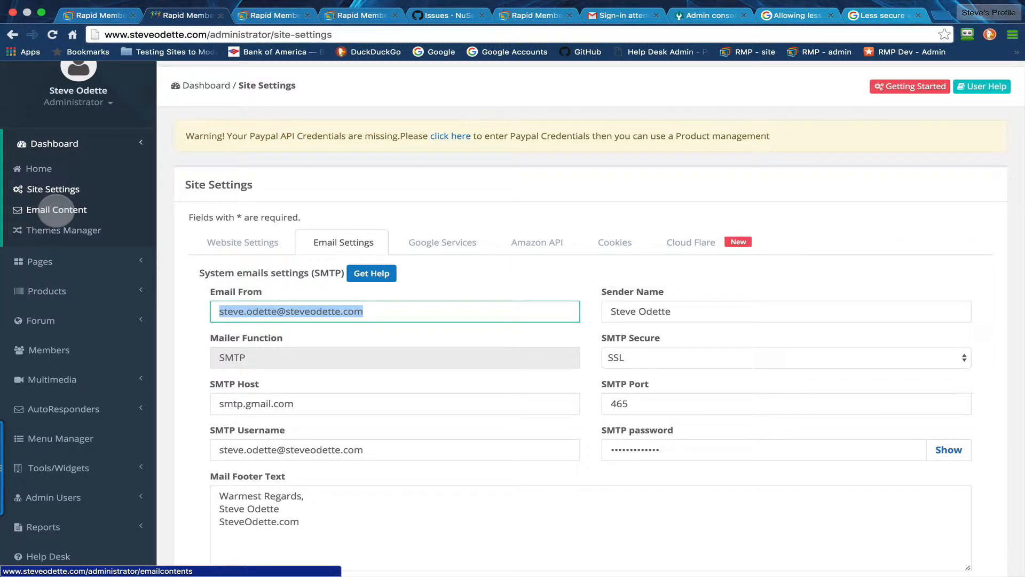
{"action": "left_click", "coordinate": [441, 183]}
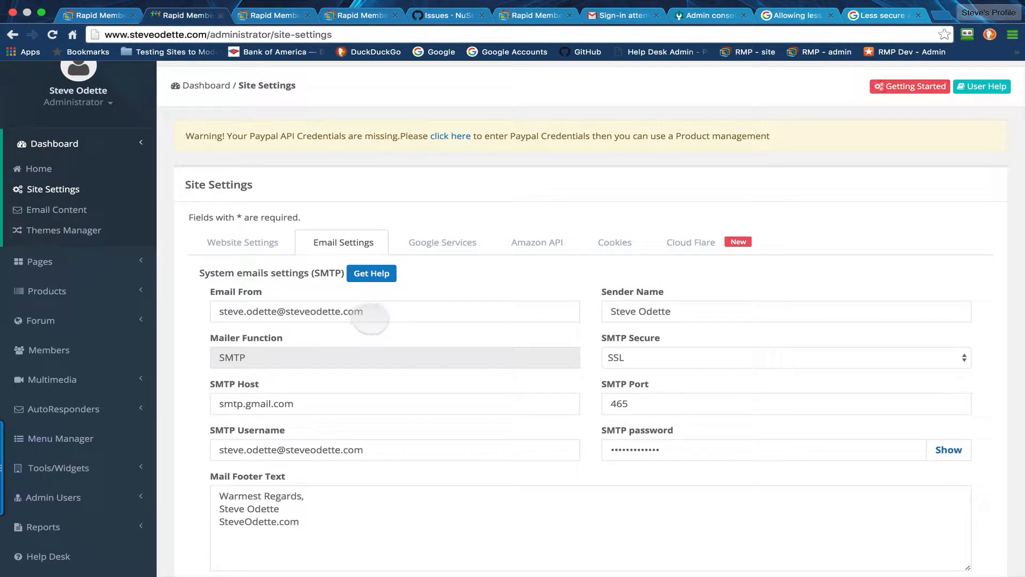
{"action": "left_click_drag", "start_coordinate": [371, 319], "coordinate": [284, 315]}
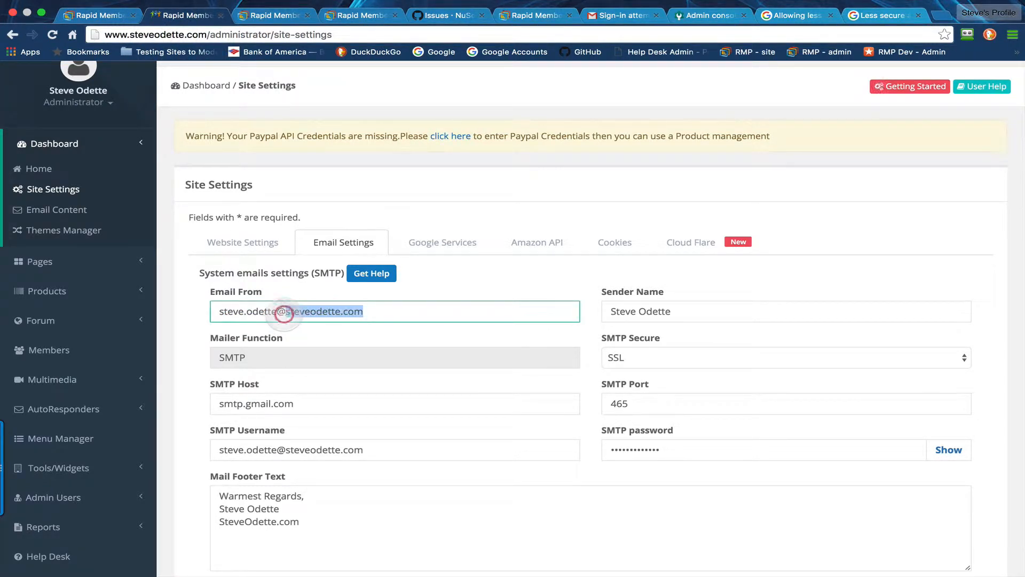
{"action": "left_click", "coordinate": [394, 312]}
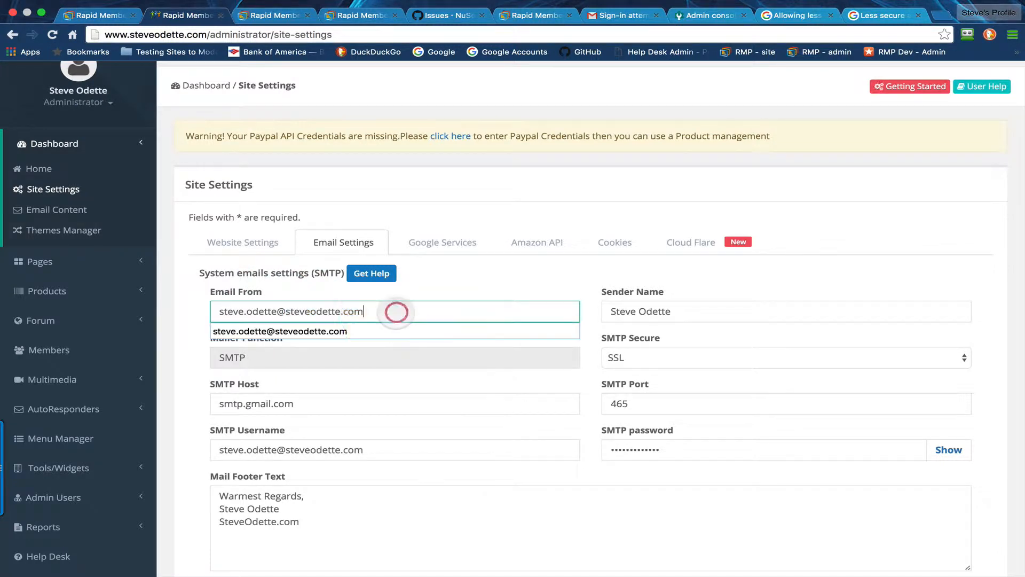
{"action": "left_click", "coordinate": [452, 272]}
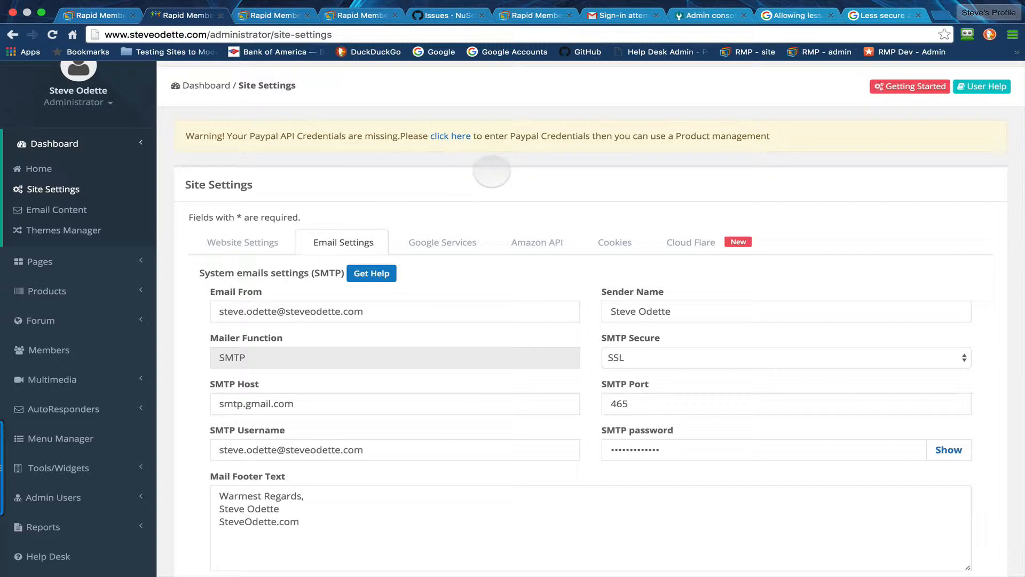
- Examine the validation message below the SMTP form and view the Google Admin console, returning to the site's email settings
{"action": "scroll", "coordinate": [492, 171], "scroll_direction": "down", "scroll_amount": 2}
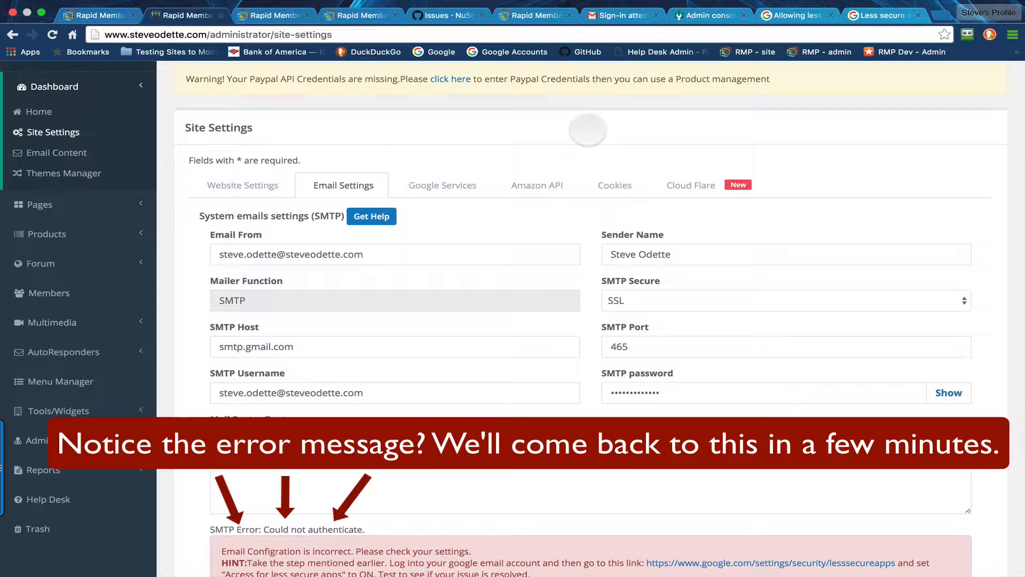
{"action": "scroll", "coordinate": [588, 130], "scroll_direction": "down", "scroll_amount": 3}
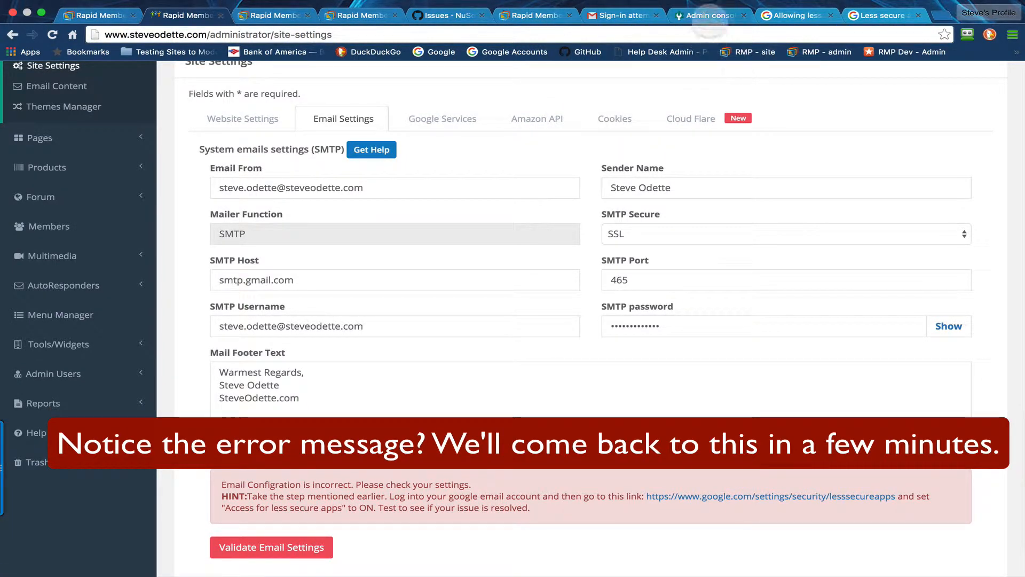
{"action": "left_click", "coordinate": [709, 16]}
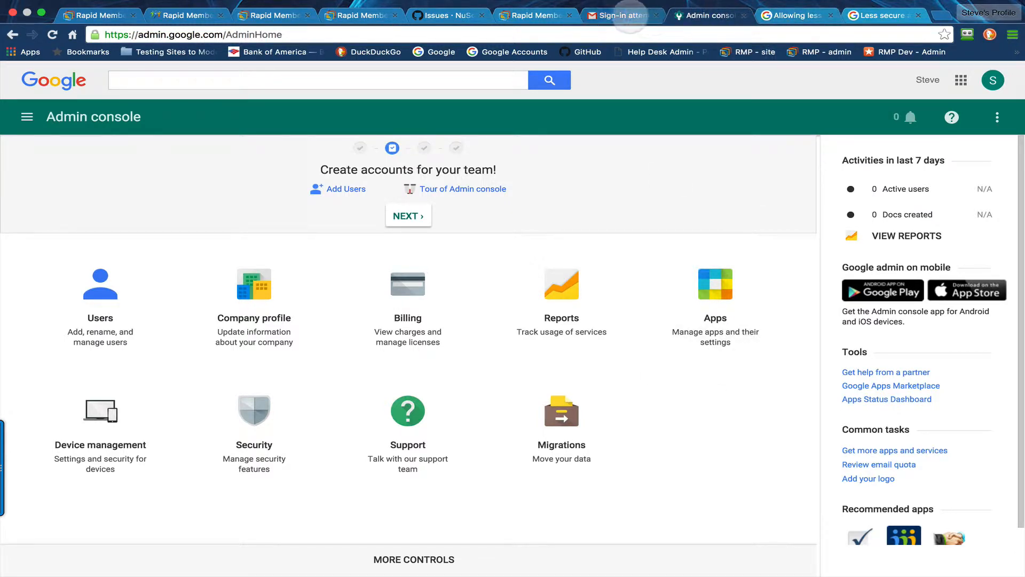
{"action": "left_click", "coordinate": [516, 15]}
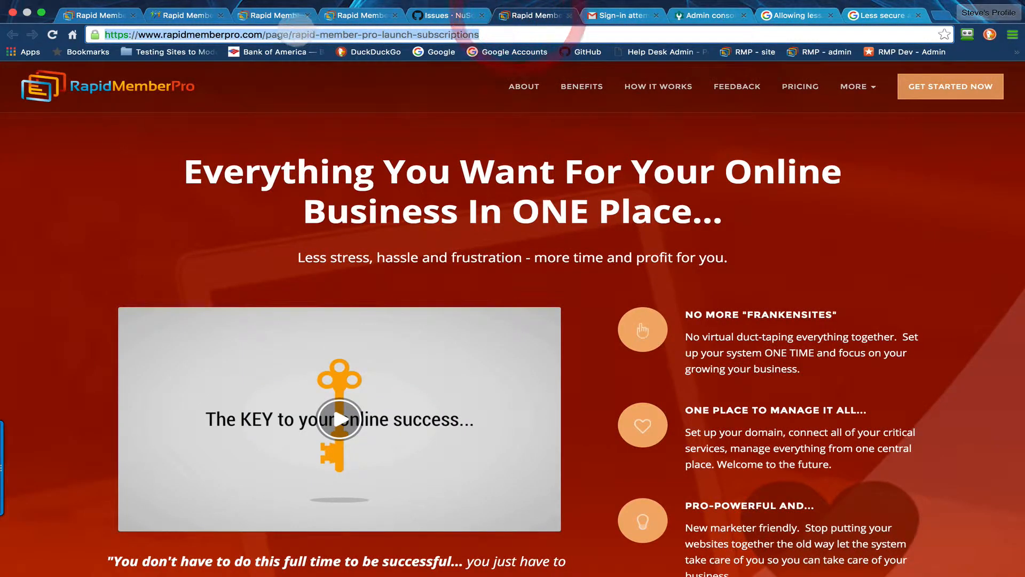
{"action": "left_click", "coordinate": [171, 15]}
{"action": "left_click", "coordinate": [160, 14]}
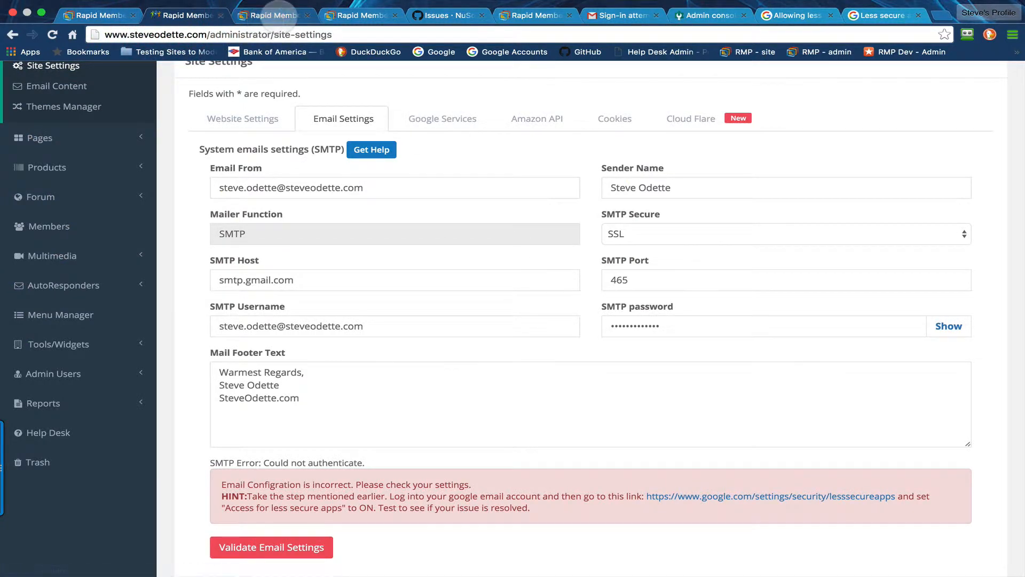
- Consult the Hard Stuff instructions and open the Google Apps SMTP settings help page at its list of required values
{"action": "left_click", "coordinate": [273, 15]}
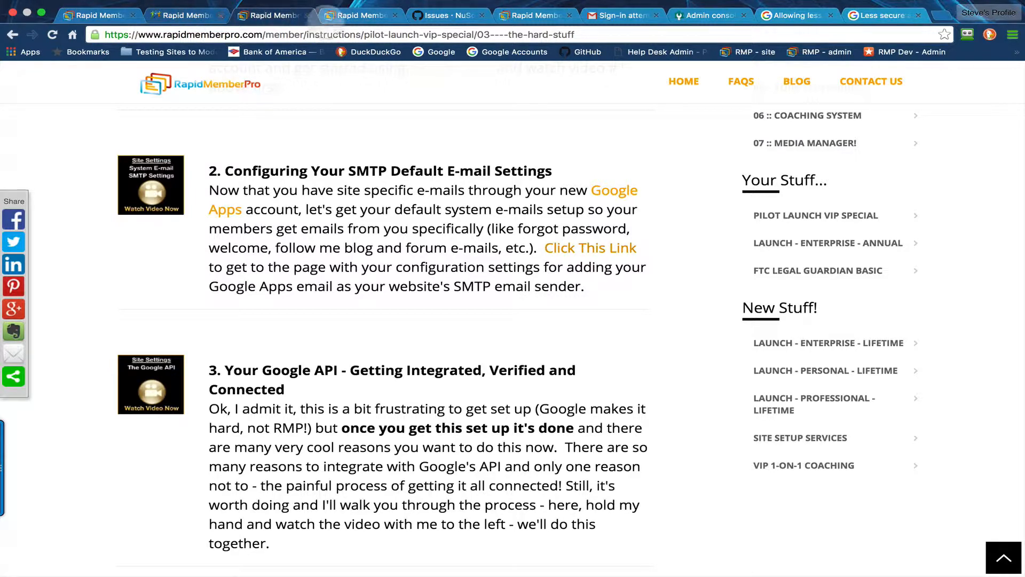
{"action": "left_click", "coordinate": [359, 15]}
{"action": "left_click", "coordinate": [361, 150]}
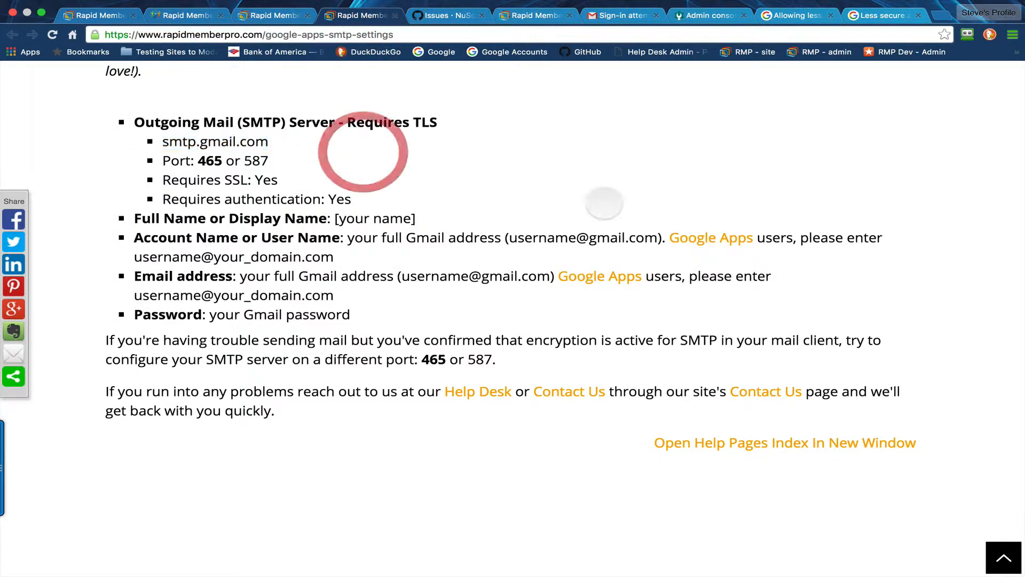
{"action": "left_click", "coordinate": [265, 14]}
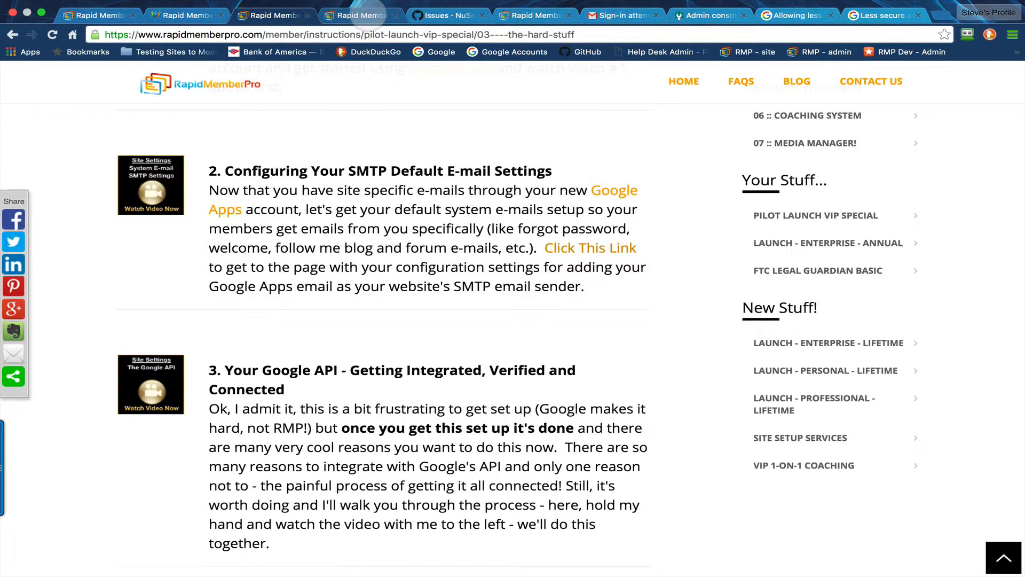
{"action": "left_click", "coordinate": [362, 15]}
{"action": "scroll", "coordinate": [482, 258], "scroll_direction": "up", "scroll_amount": 3}
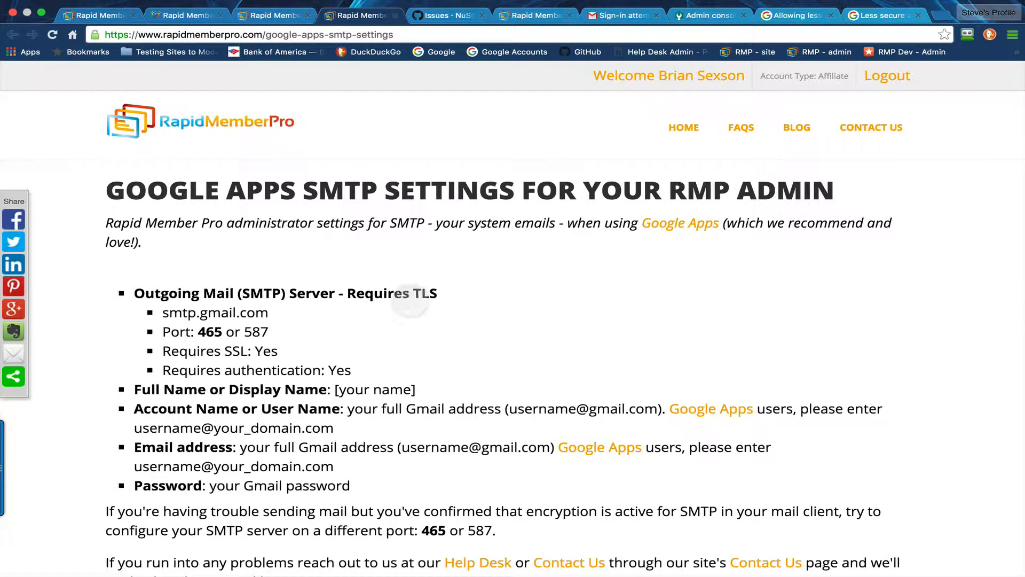
{"action": "scroll", "coordinate": [206, 290], "scroll_direction": "down", "scroll_amount": 2}
{"action": "scroll", "coordinate": [205, 290], "scroll_direction": "down", "scroll_amount": 2}
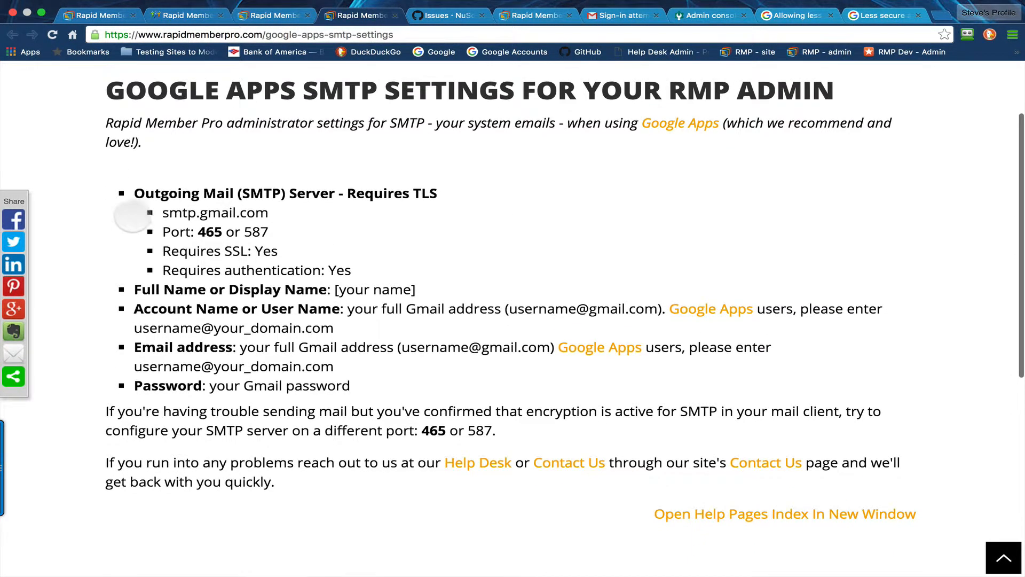
- Read the help page's requirements for the outgoing mail server, port, SSL, account name and password
{"action": "left_click_drag", "start_coordinate": [134, 192], "coordinate": [422, 480]}
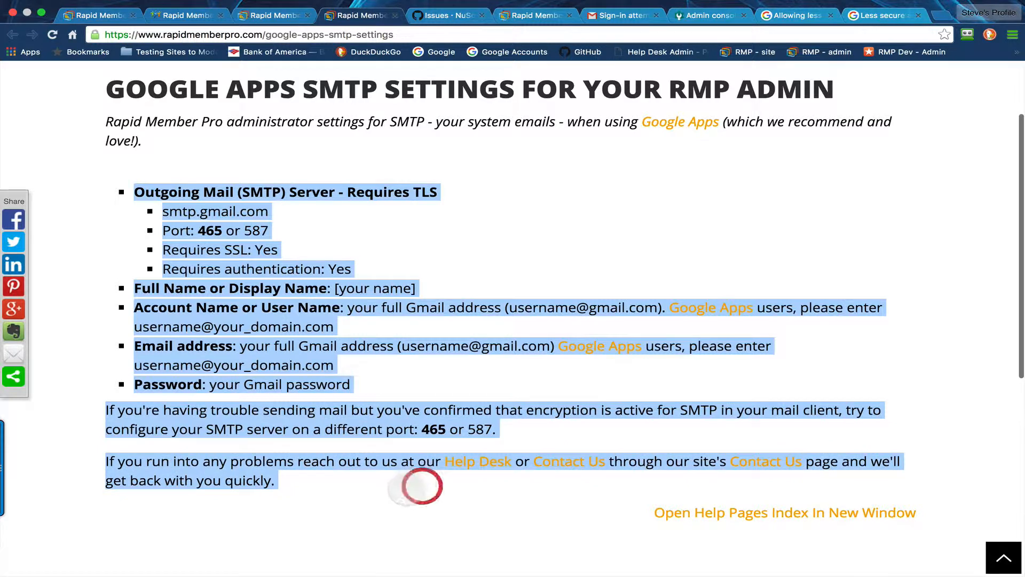
{"action": "left_click", "coordinate": [396, 368]}
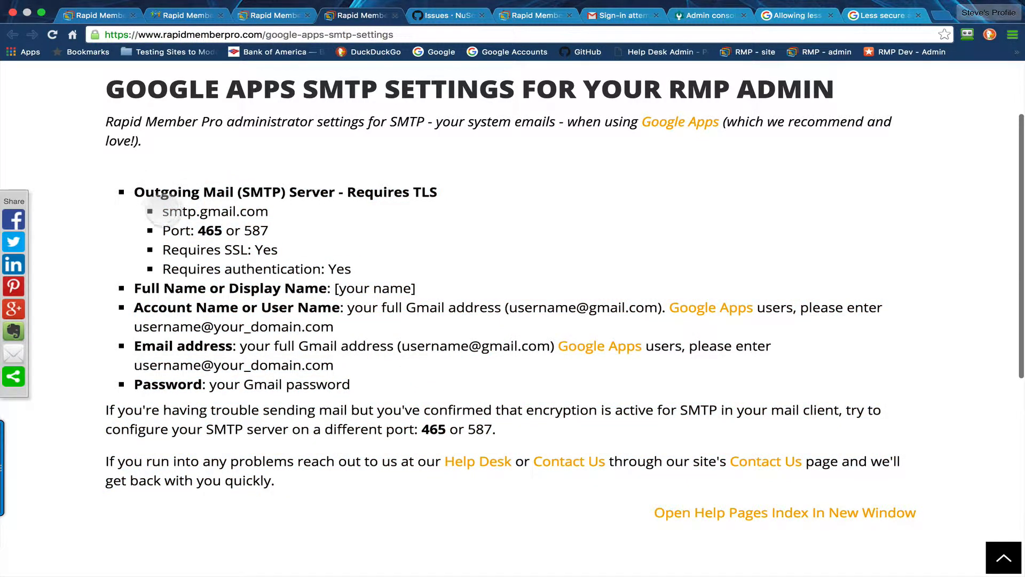
{"action": "left_click_drag", "start_coordinate": [162, 212], "coordinate": [292, 210]}
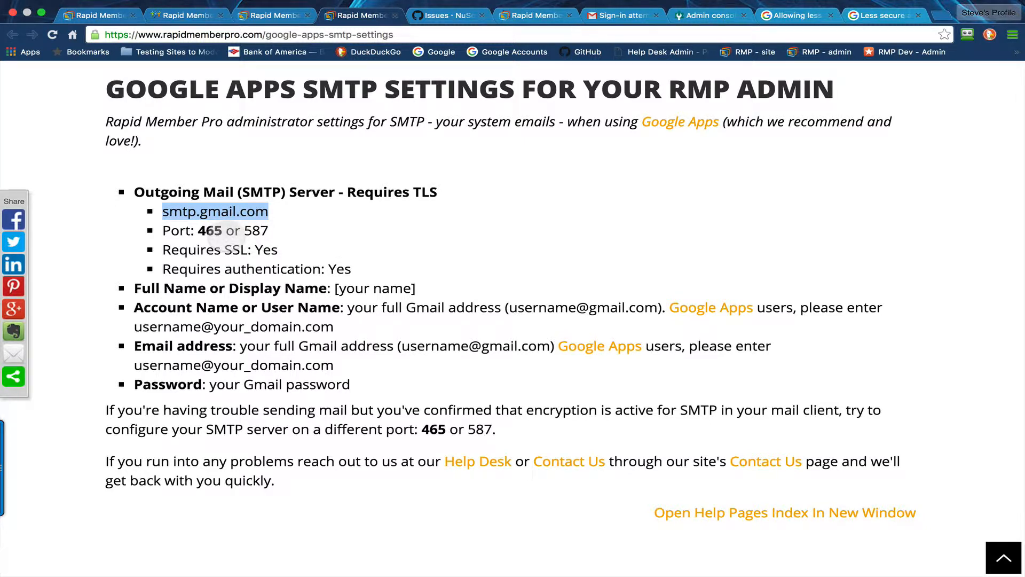
{"action": "left_click_drag", "start_coordinate": [198, 230], "coordinate": [226, 230]}
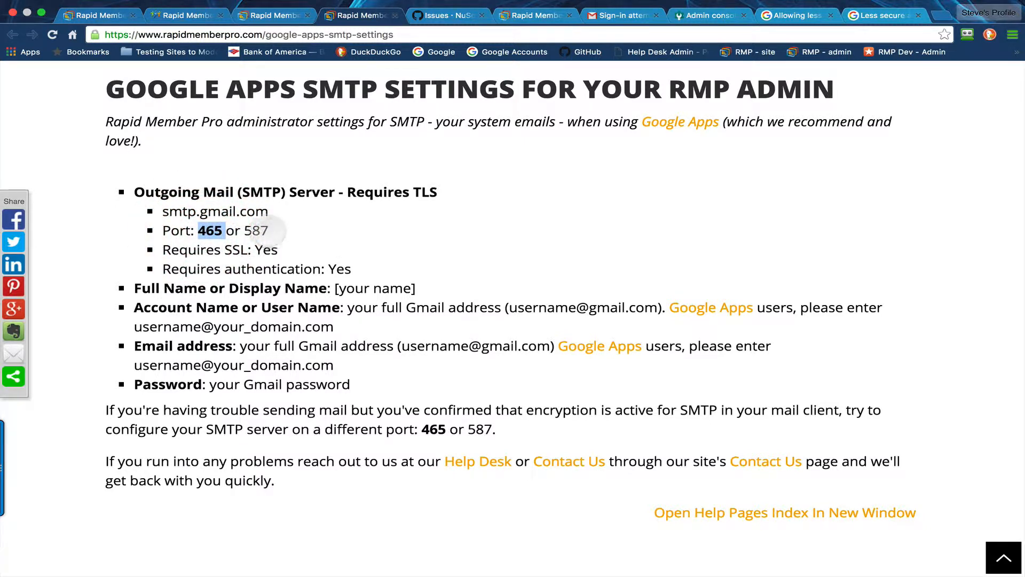
{"action": "left_click_drag", "start_coordinate": [222, 230], "coordinate": [212, 252]}
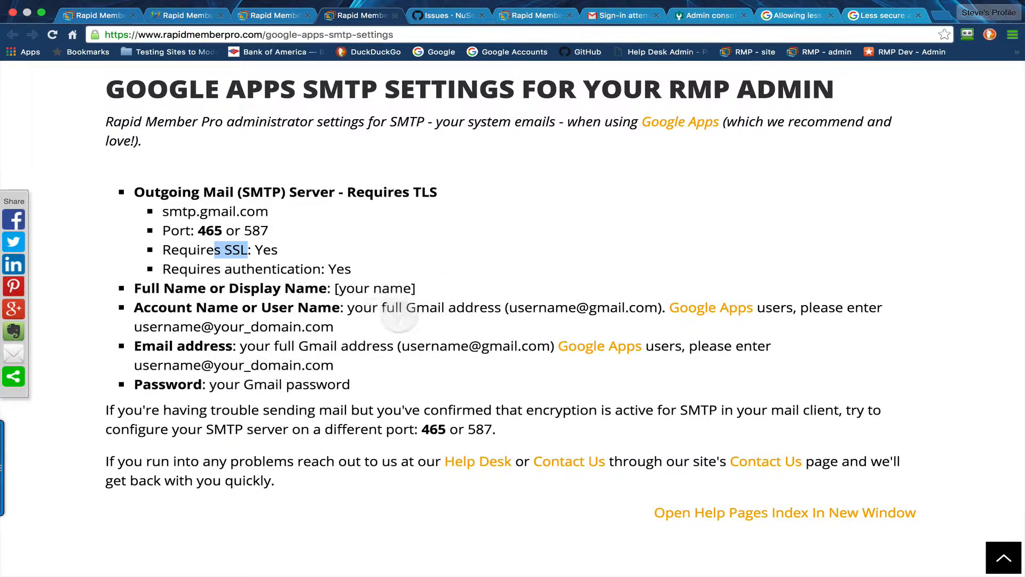
{"action": "left_click_drag", "start_coordinate": [508, 308], "coordinate": [658, 308]}
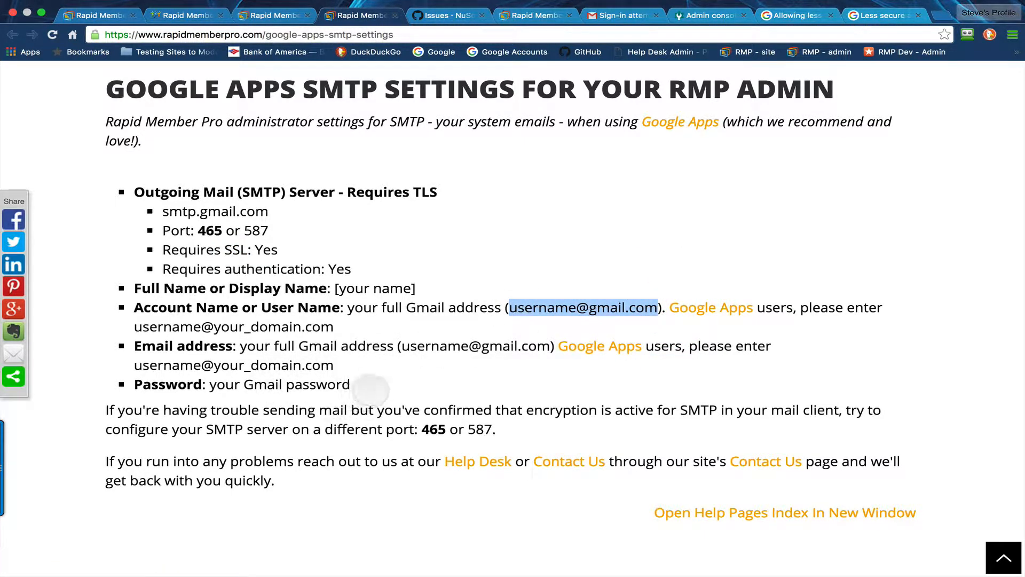
{"action": "left_click_drag", "start_coordinate": [367, 390], "coordinate": [130, 193]}
{"action": "left_click", "coordinate": [577, 223]}
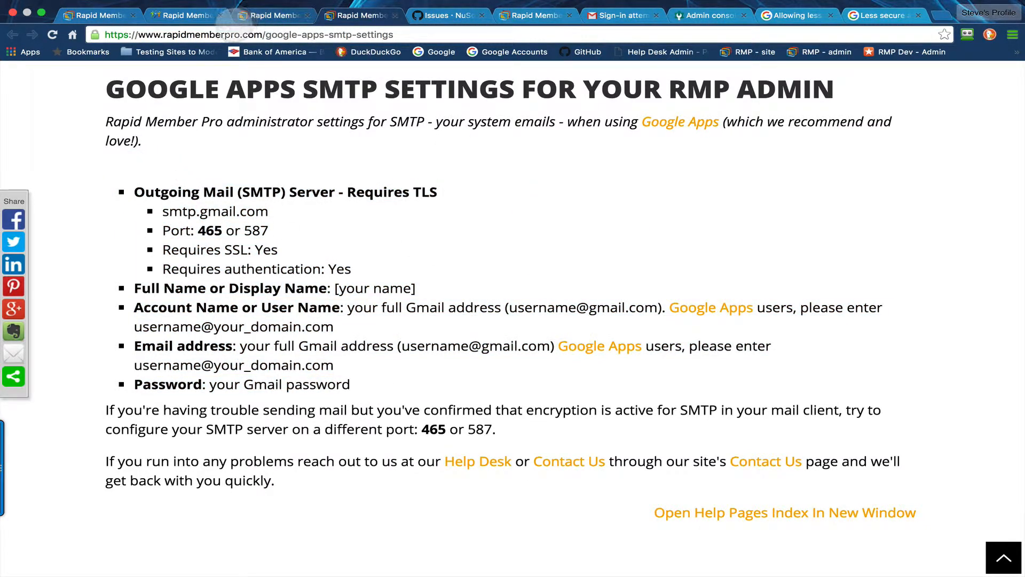
- Compare the site's Email From, Sender Name, SMTP Host and SMTP Port fields with the help page's requirements
{"action": "left_click", "coordinate": [188, 16]}
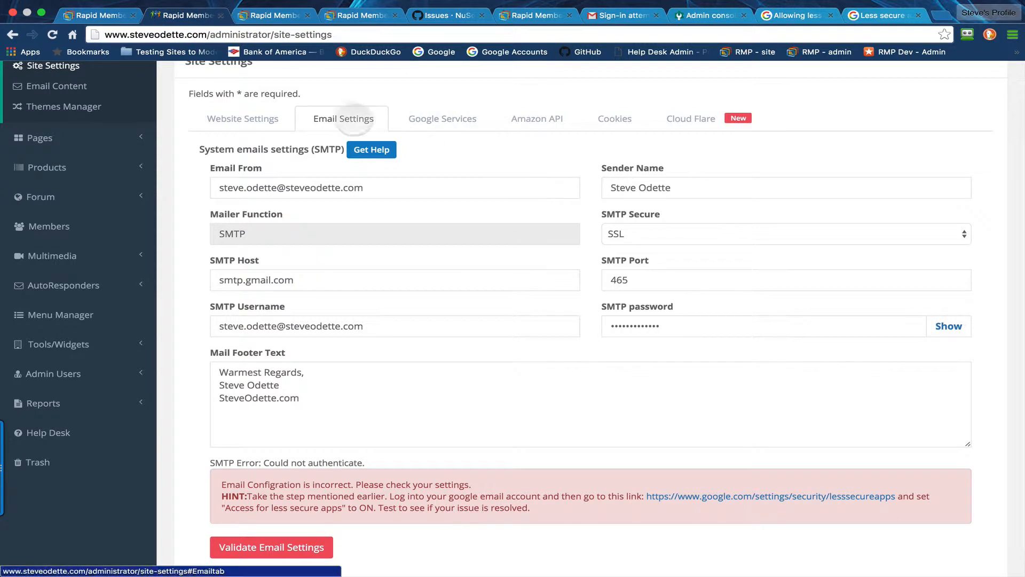
{"action": "left_click_drag", "start_coordinate": [374, 187], "coordinate": [200, 187]}
{"action": "left_click", "coordinate": [712, 188]}
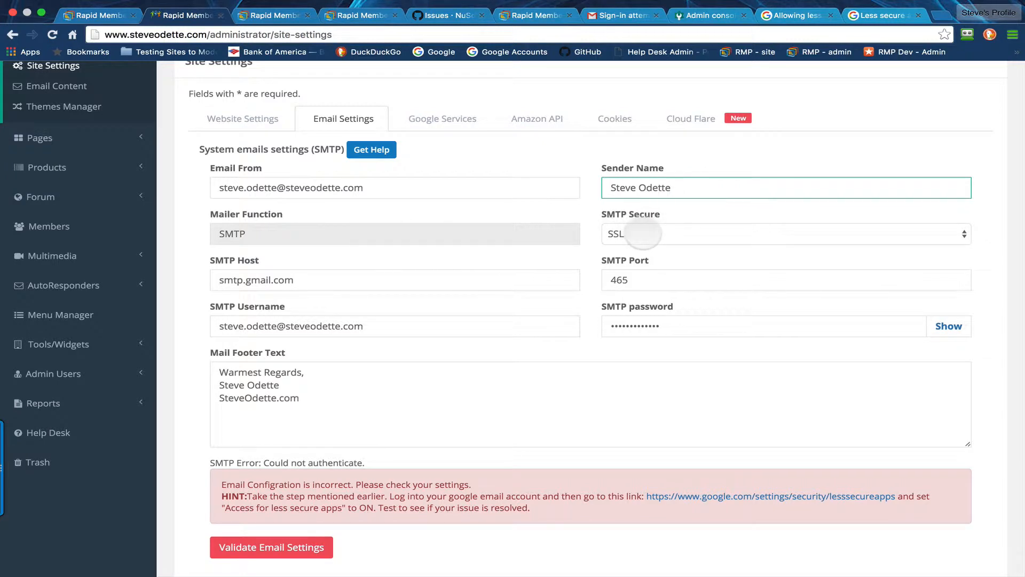
{"action": "left_click", "coordinate": [321, 281]}
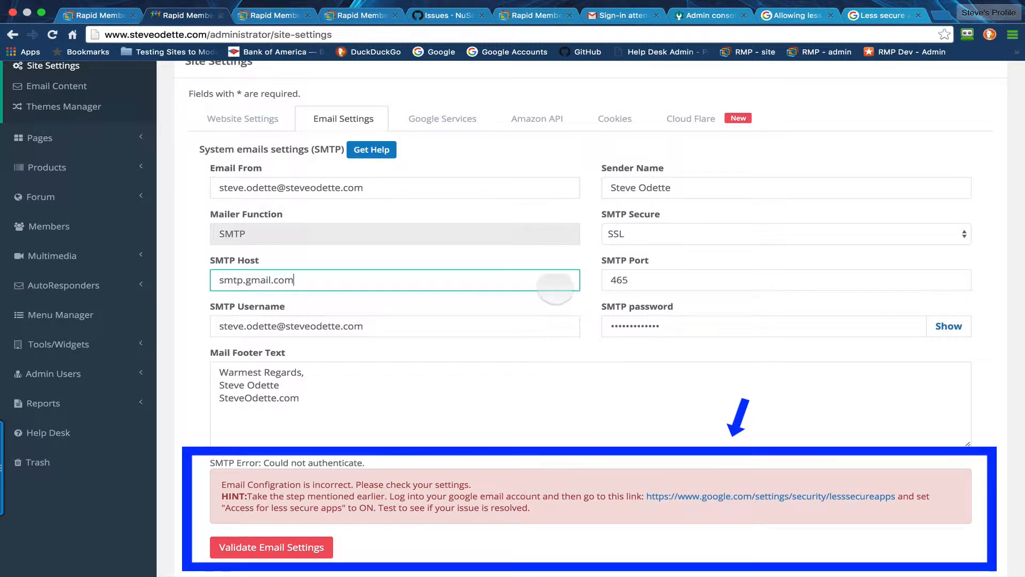
{"action": "double_click", "coordinate": [605, 282]}
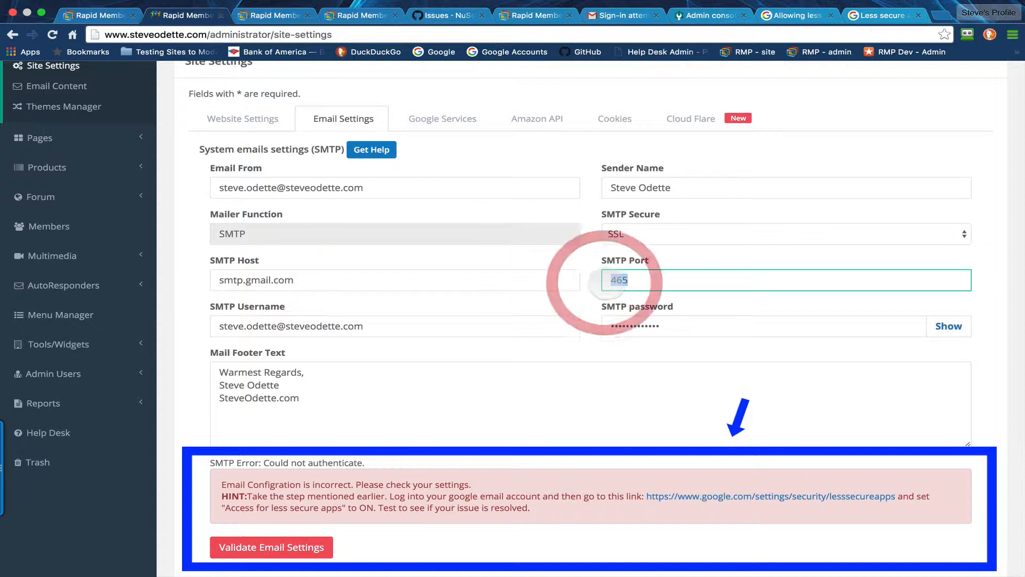
{"action": "left_click", "coordinate": [613, 280]}
{"action": "left_click", "coordinate": [590, 278]}
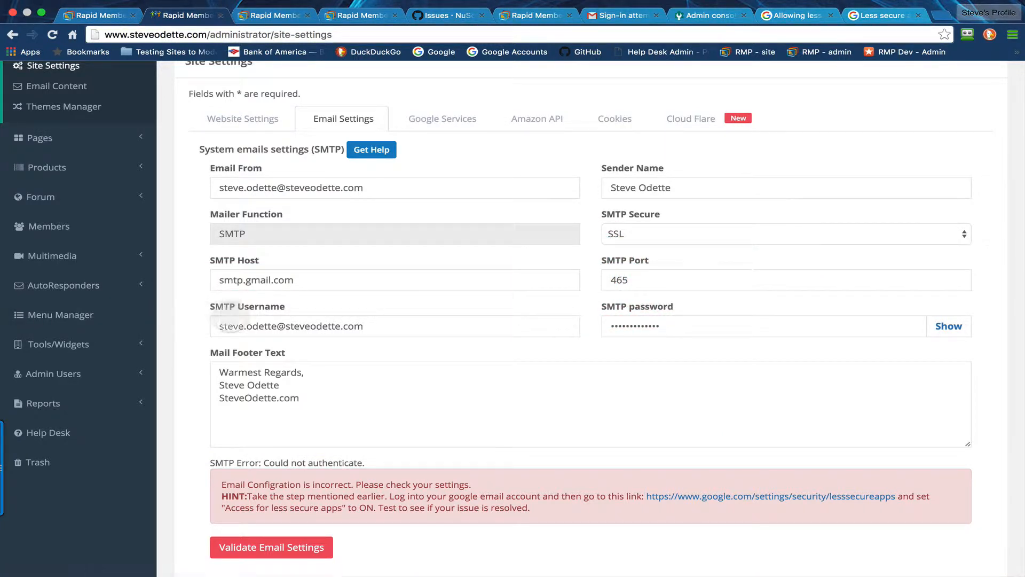
- Review the SMTP username, SMTP password and Mail Footer Text fields in the site's email settings
{"action": "left_click_drag", "start_coordinate": [372, 327], "coordinate": [215, 329]}
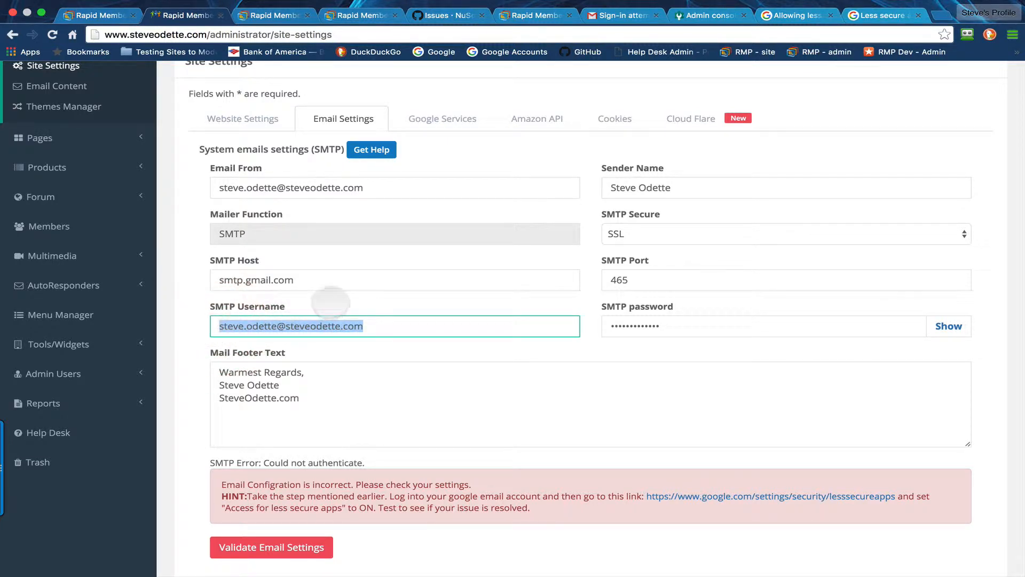
{"action": "left_click_drag", "start_coordinate": [697, 326], "coordinate": [602, 326]}
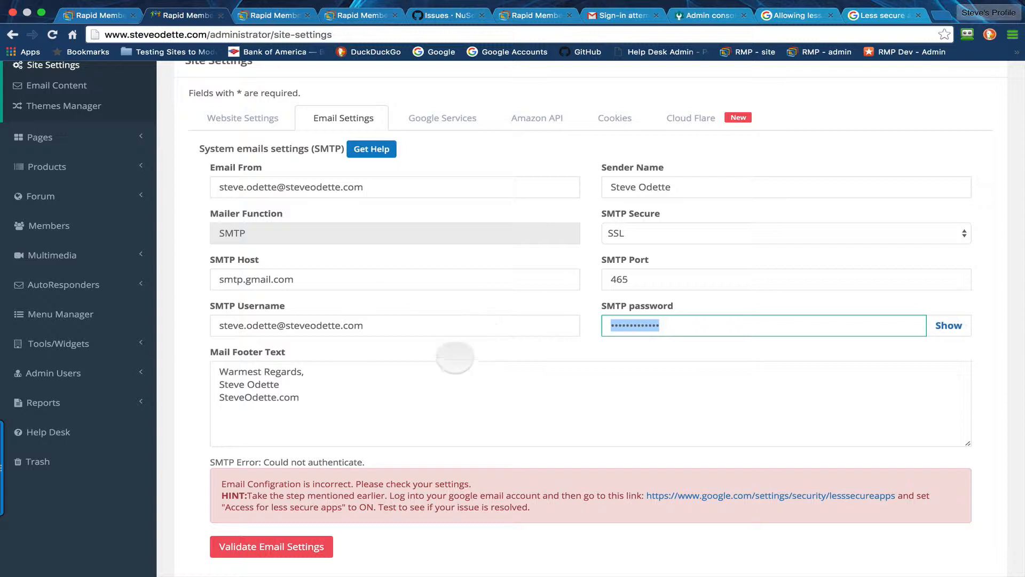
{"action": "left_click", "coordinate": [301, 399]}
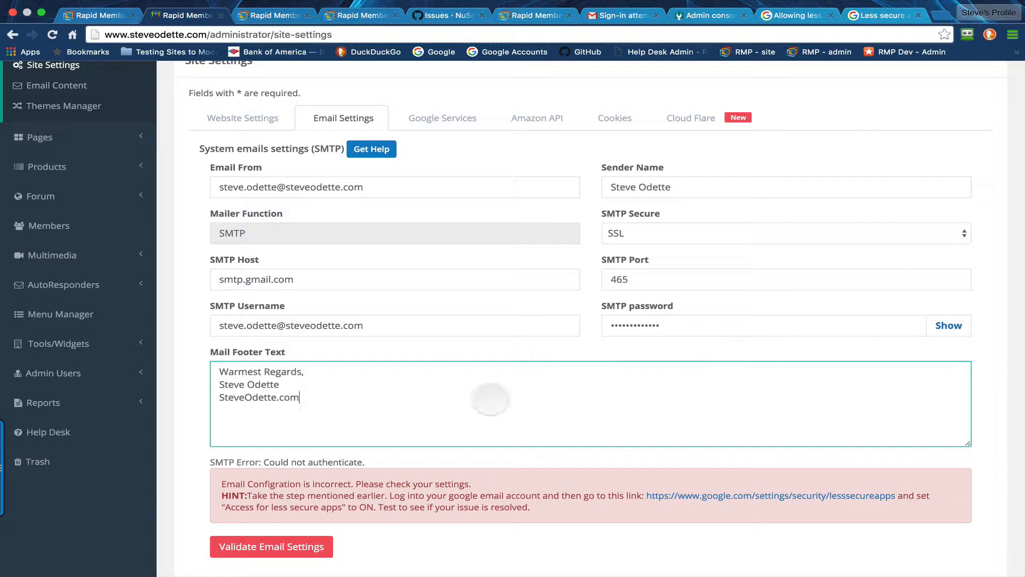
- Check how the Mail Footer Text feeds into the Email Content templates by locating the {{email_footer}} placeholder in the first message
{"action": "left_click_drag", "start_coordinate": [312, 398], "coordinate": [208, 374]}
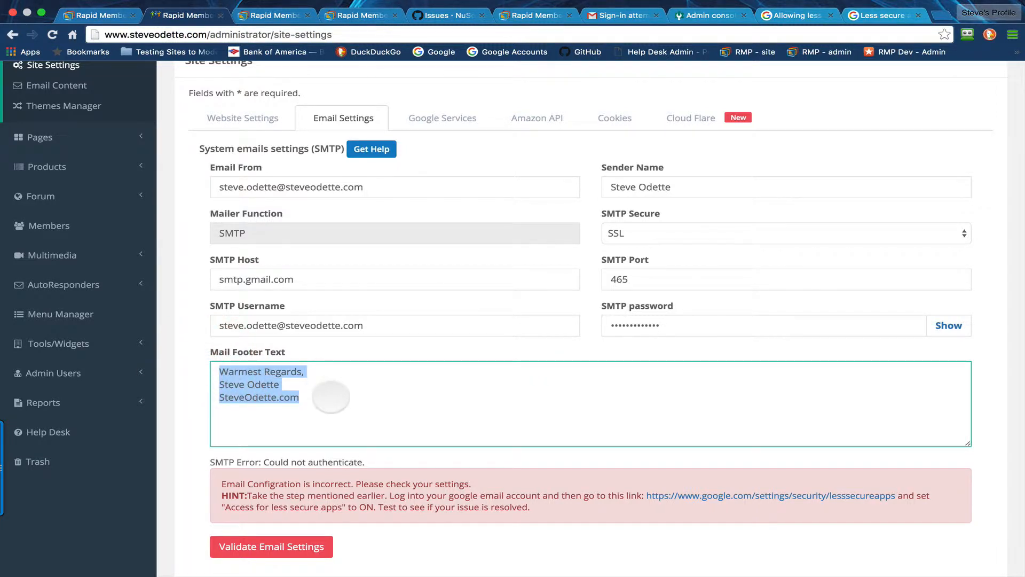
{"action": "scroll", "coordinate": [318, 406], "scroll_direction": "up", "scroll_amount": 1}
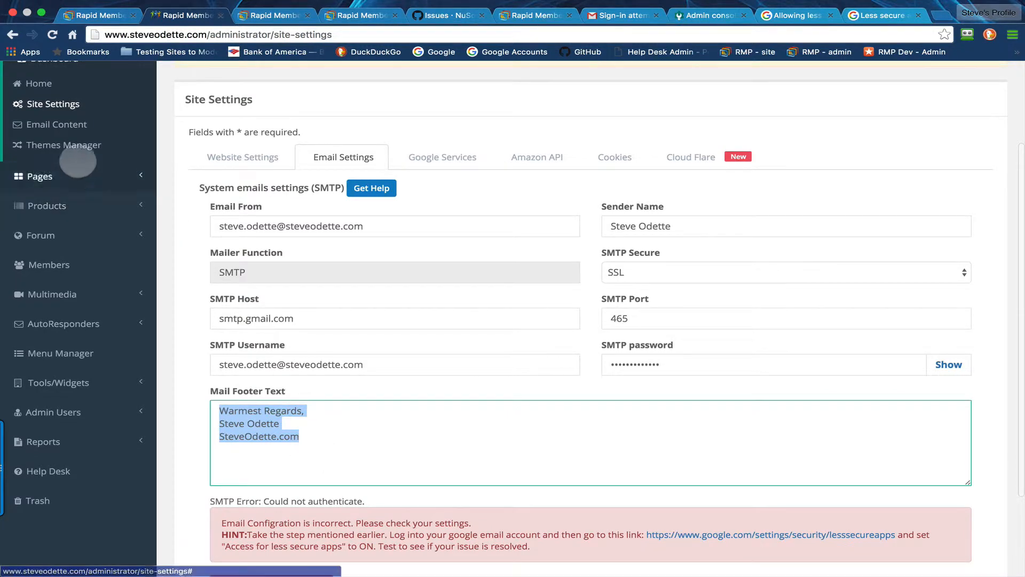
{"action": "left_click", "coordinate": [59, 125]}
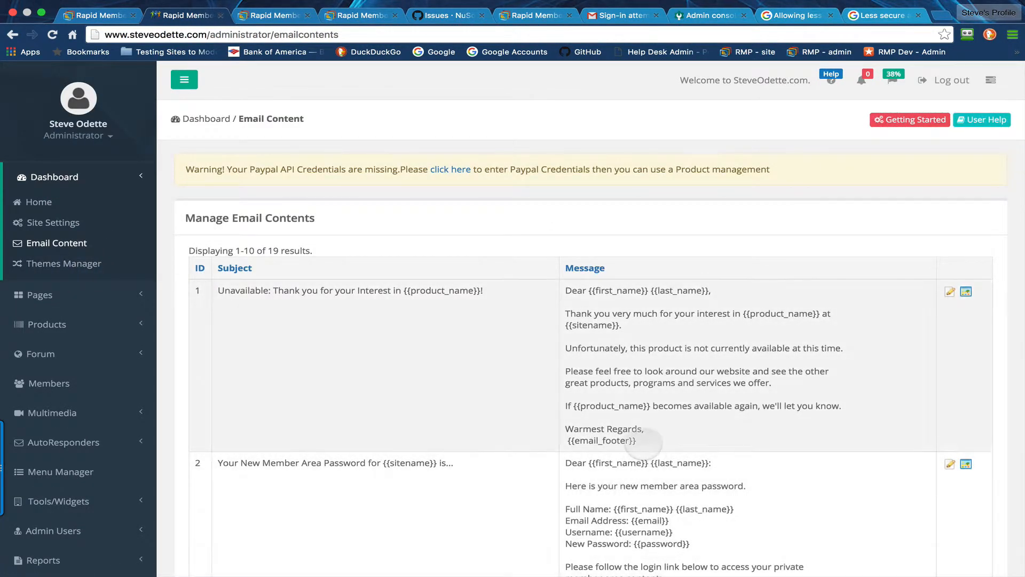
{"action": "left_click_drag", "start_coordinate": [644, 443], "coordinate": [593, 444]}
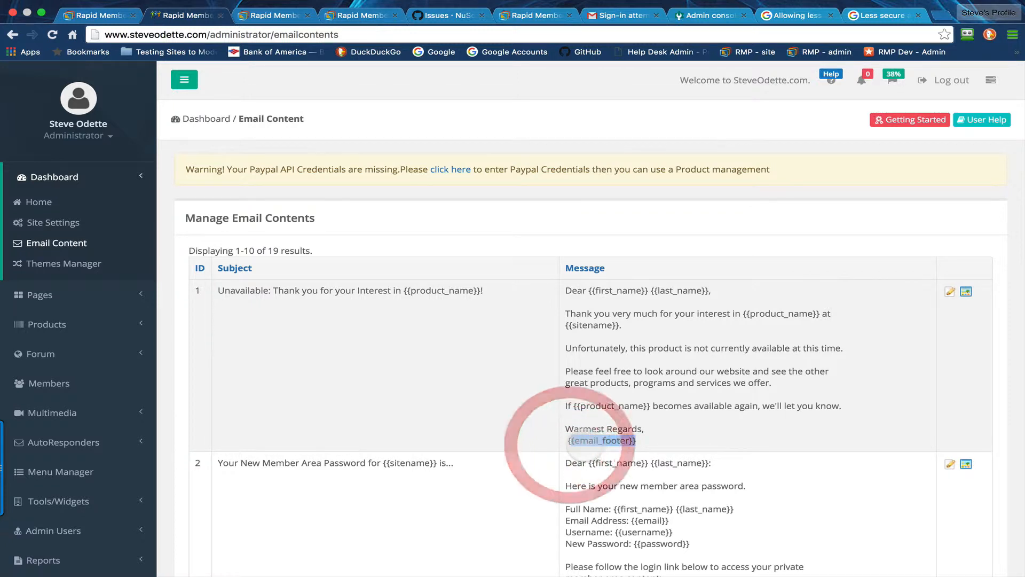
{"action": "left_click", "coordinate": [570, 443]}
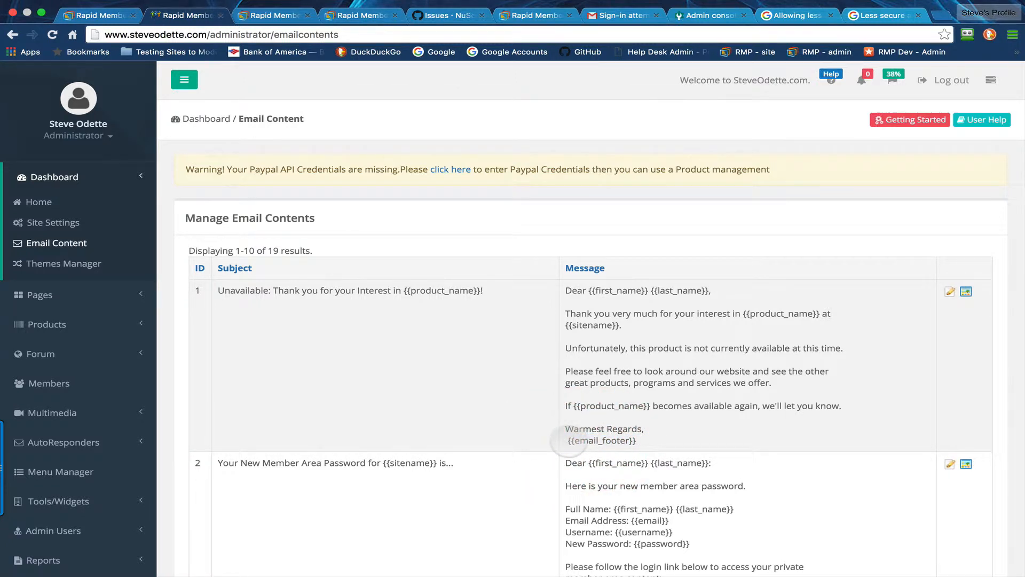
{"action": "left_click_drag", "start_coordinate": [569, 440], "coordinate": [644, 441]}
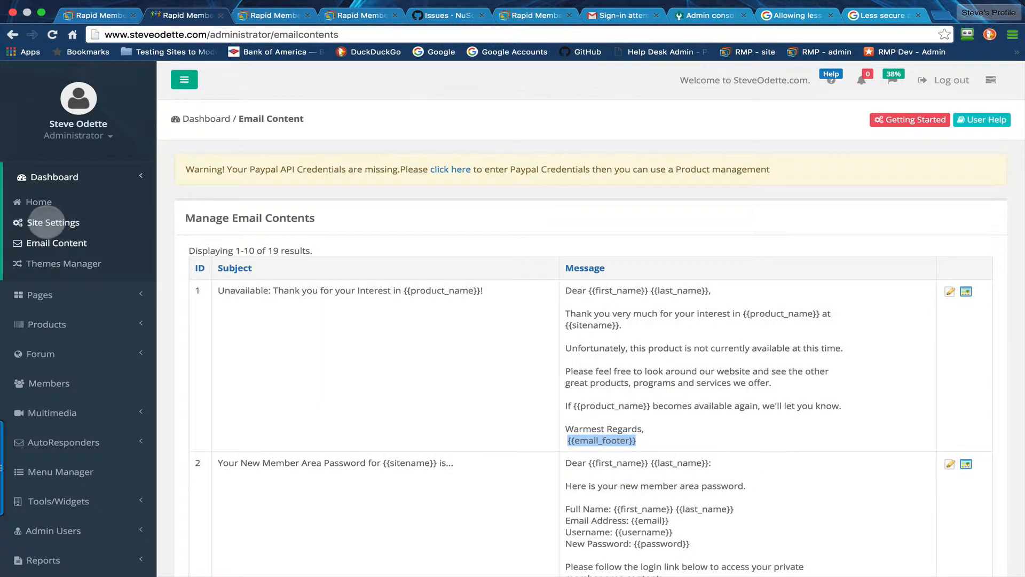
- Return to the site's email settings and remove the "Warmest Regards," line from the Mail Footer Text
{"action": "left_click", "coordinate": [54, 223]}
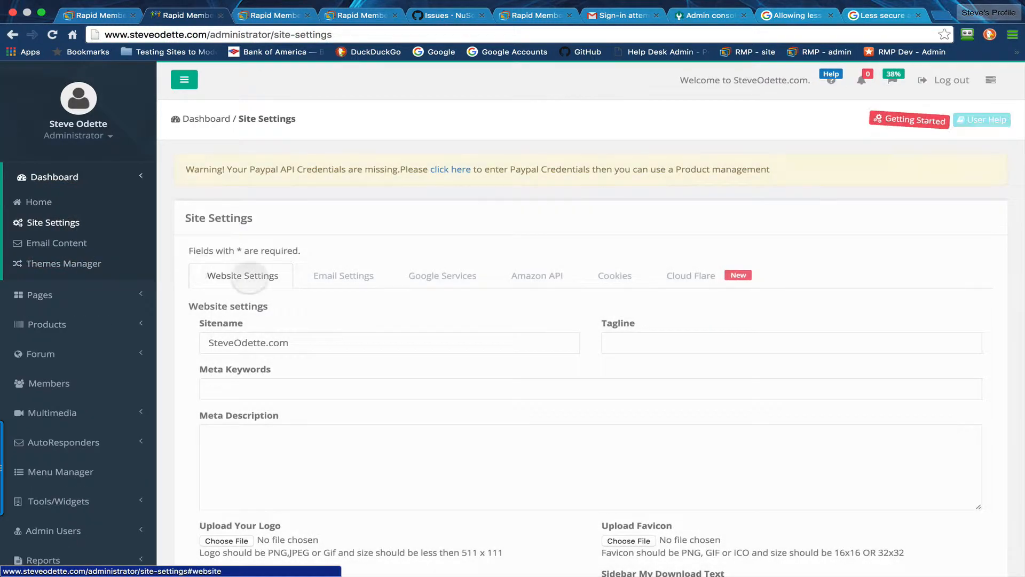
{"action": "left_click", "coordinate": [338, 276]}
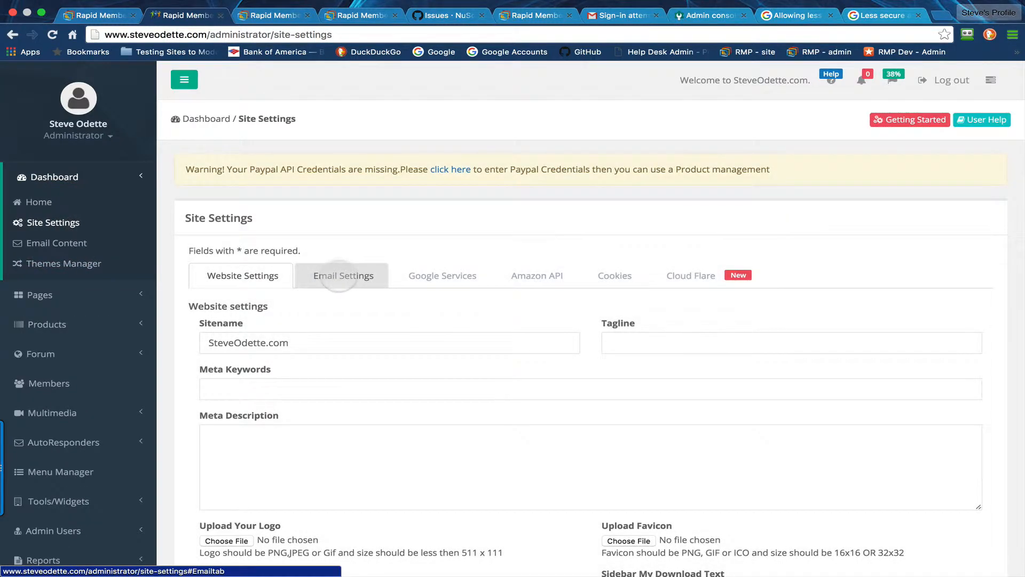
{"action": "scroll", "coordinate": [348, 469], "scroll_direction": "down", "scroll_amount": 3}
{"action": "left_click_drag", "start_coordinate": [309, 470], "coordinate": [194, 434]}
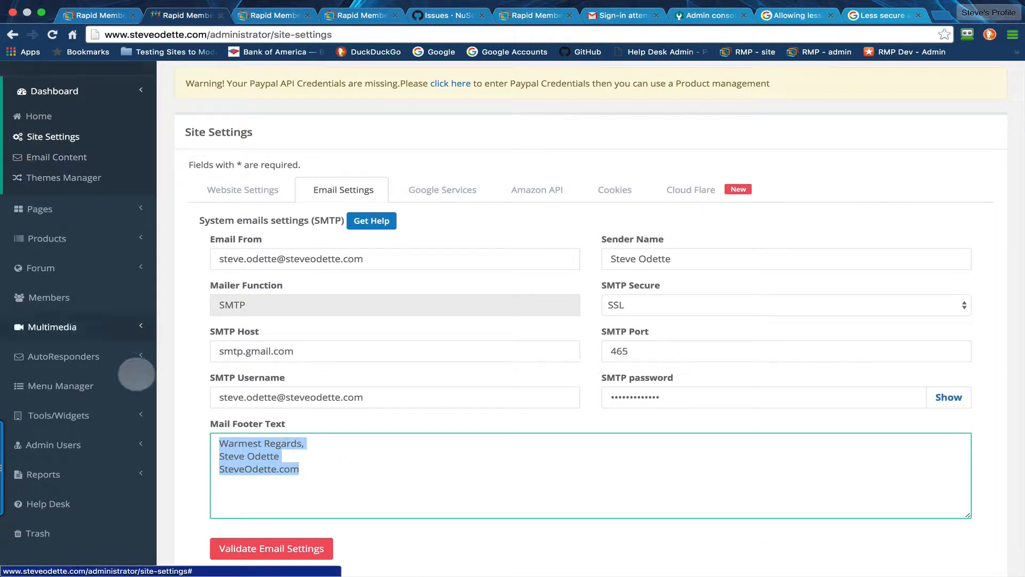
{"action": "left_click", "coordinate": [305, 444]}
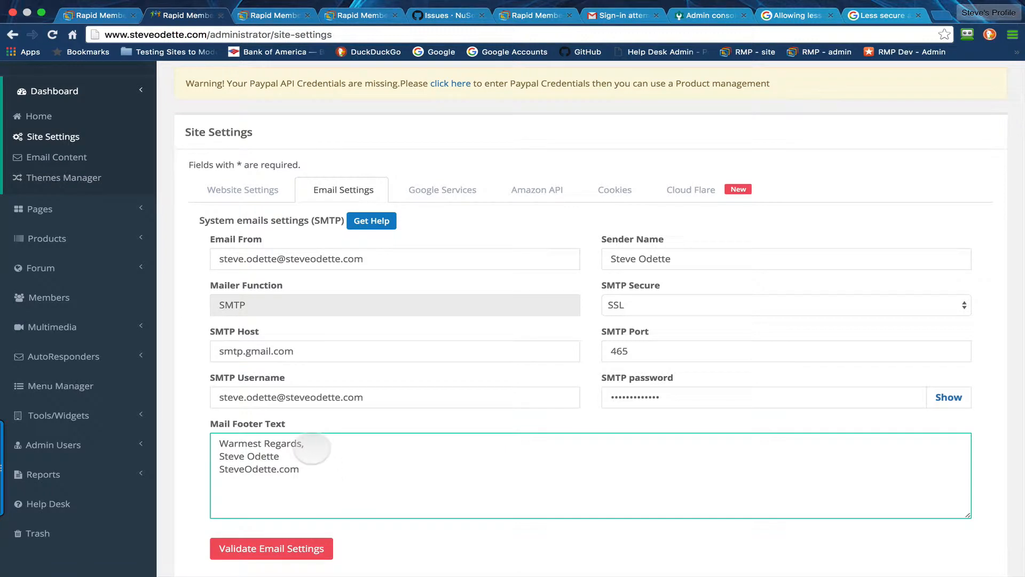
{"action": "left_click_drag", "start_coordinate": [312, 448], "coordinate": [193, 449]}
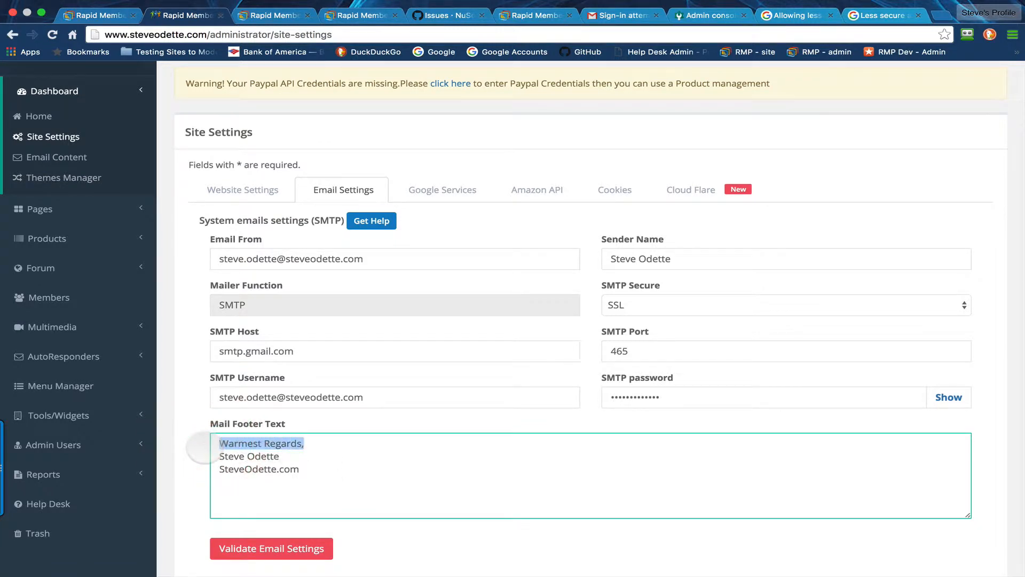
{"action": "key", "text": "BackSpace"}
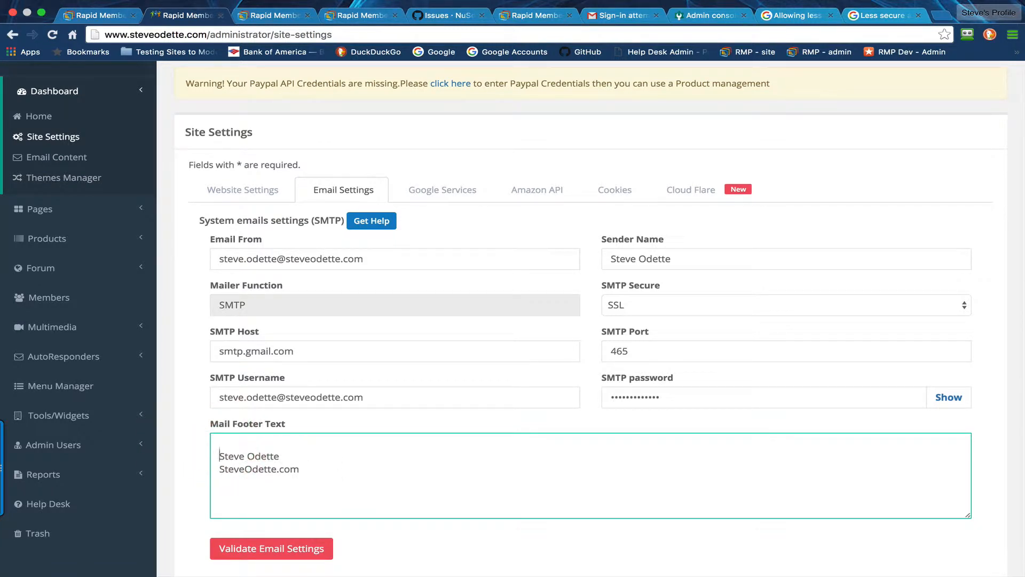
{"action": "key", "text": "Delete"}
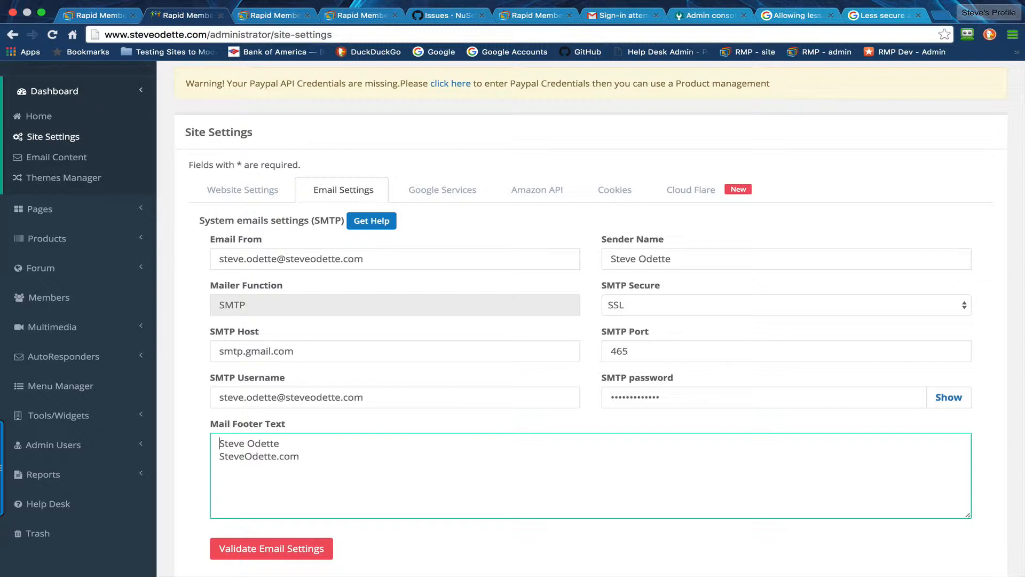
{"action": "left_click", "coordinate": [392, 458]}
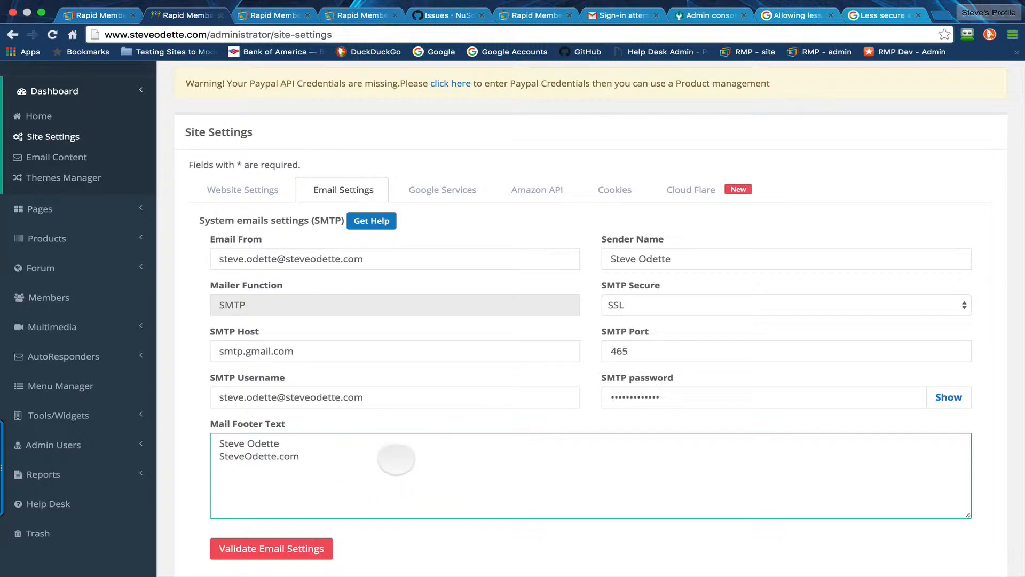
- Validate the site's email settings and read the validation message
{"action": "scroll", "coordinate": [498, 384], "scroll_direction": "down", "scroll_amount": 3}
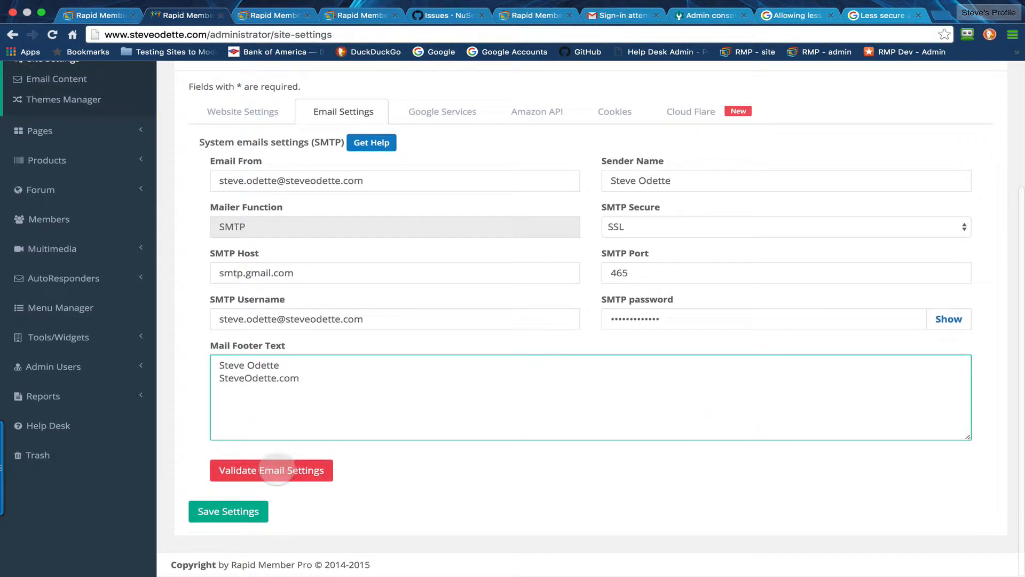
{"action": "scroll", "coordinate": [276, 470], "scroll_direction": "up", "scroll_amount": 1}
{"action": "left_click", "coordinate": [276, 472]}
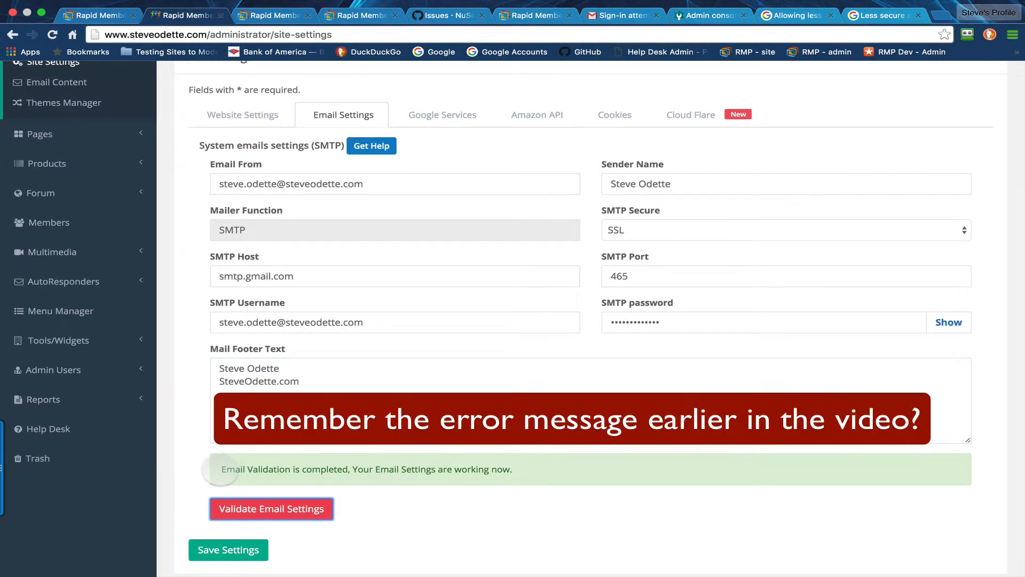
{"action": "left_click_drag", "start_coordinate": [220, 469], "coordinate": [268, 467]}
{"action": "left_click_drag", "start_coordinate": [348, 468], "coordinate": [555, 472]}
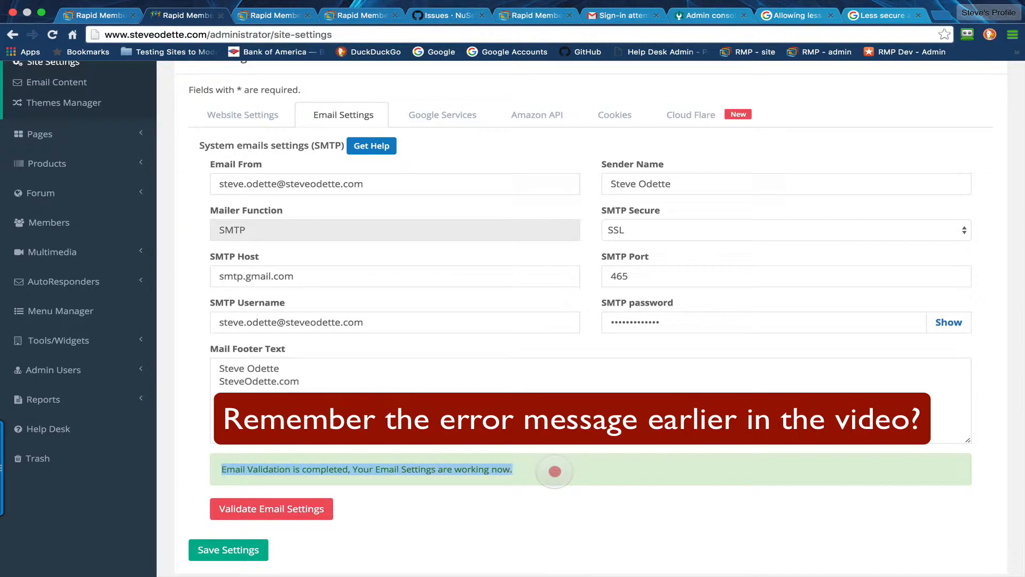
- Revisit the Google Apps SMTP settings help page and review the site's email settings against it
{"action": "left_click", "coordinate": [274, 15]}
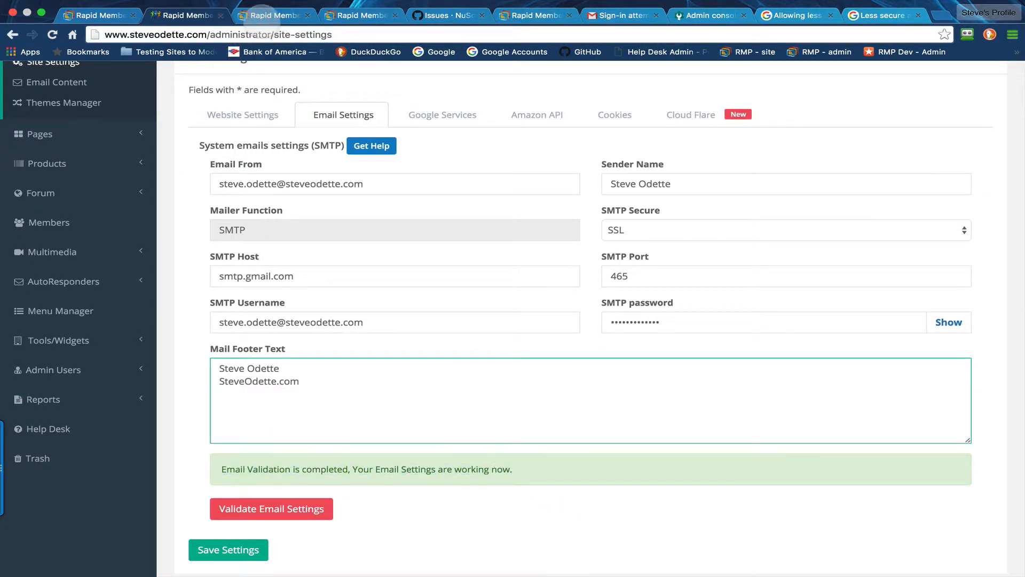
{"action": "left_click", "coordinate": [358, 15]}
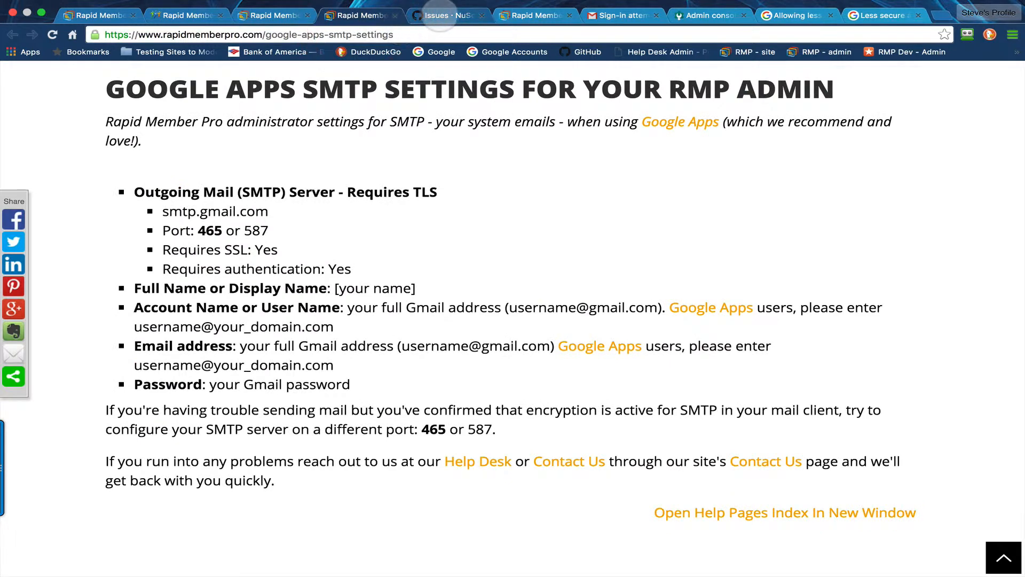
{"action": "left_click", "coordinate": [187, 15]}
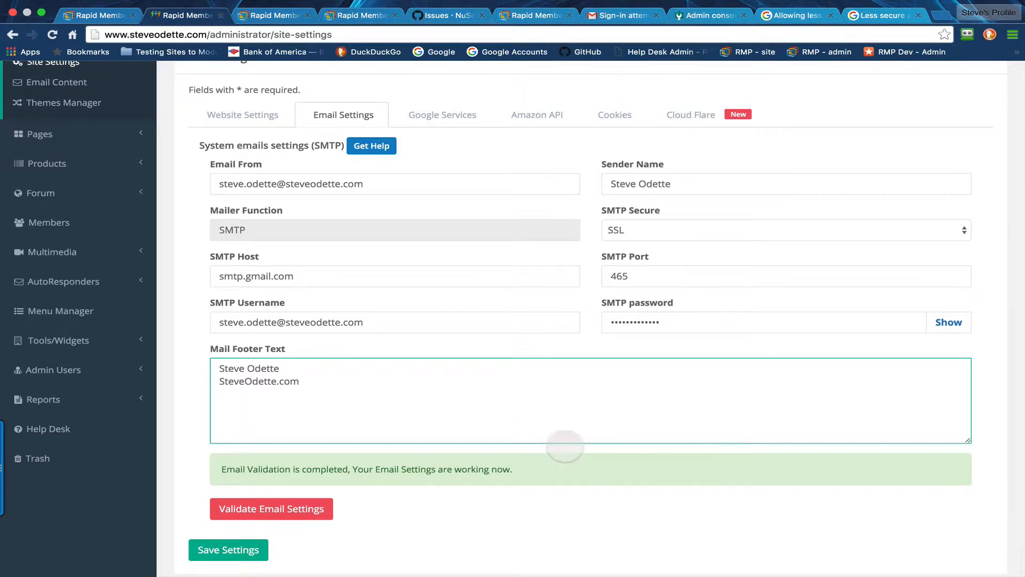
{"action": "scroll", "coordinate": [565, 446], "scroll_direction": "up", "scroll_amount": 2}
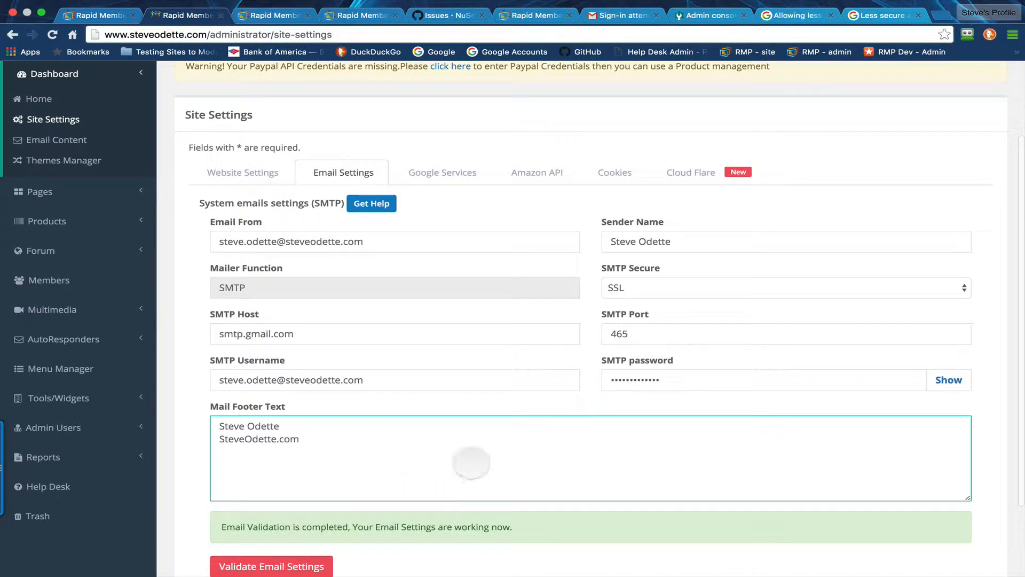
{"action": "scroll", "coordinate": [472, 463], "scroll_direction": "down", "scroll_amount": 3}
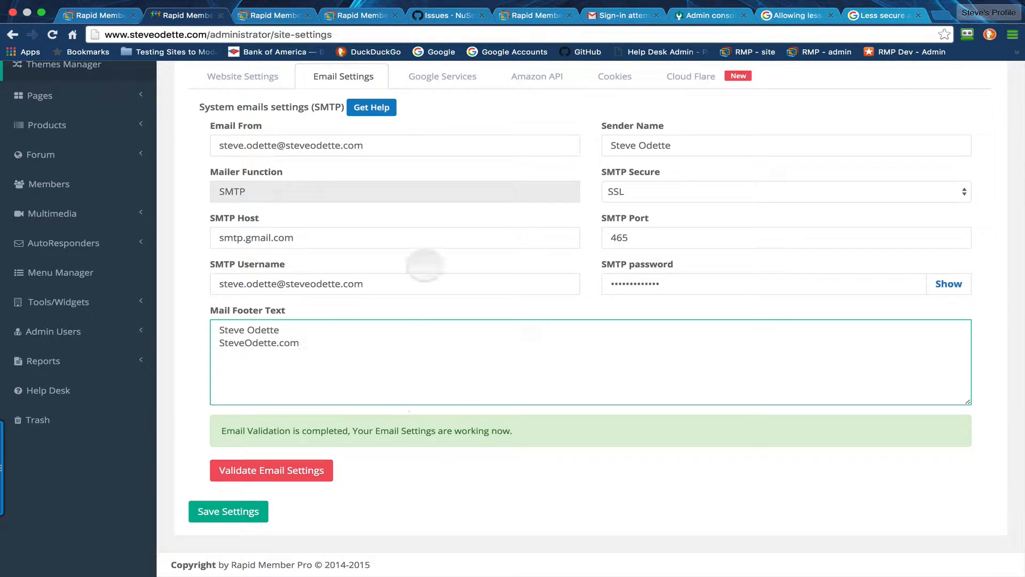
- Switch to Gmail and read Google's "Sign-in attempt prevented" email, including its details and device review link
{"action": "left_click", "coordinate": [623, 15]}
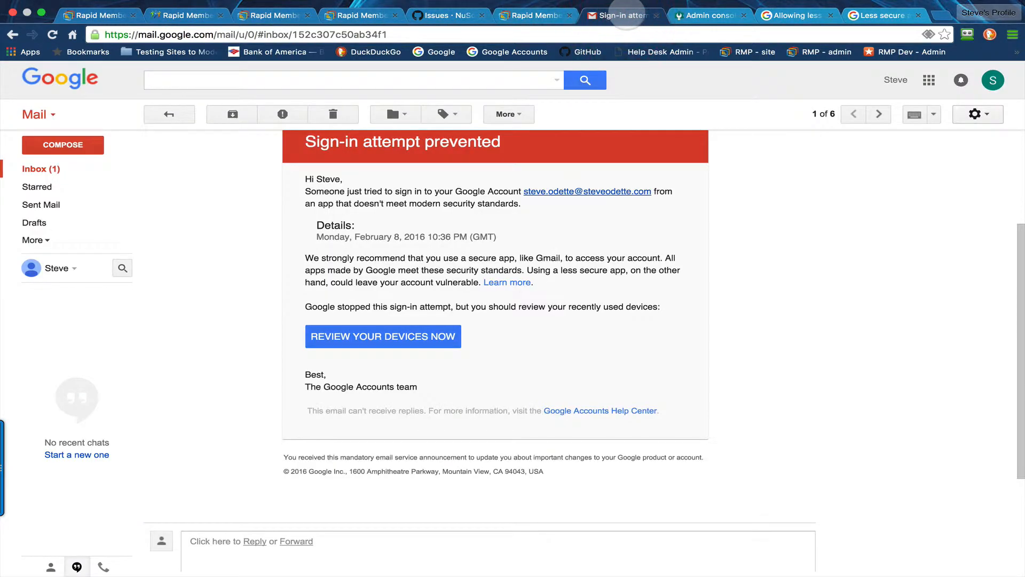
{"action": "scroll", "coordinate": [368, 221], "scroll_direction": "up", "scroll_amount": 2}
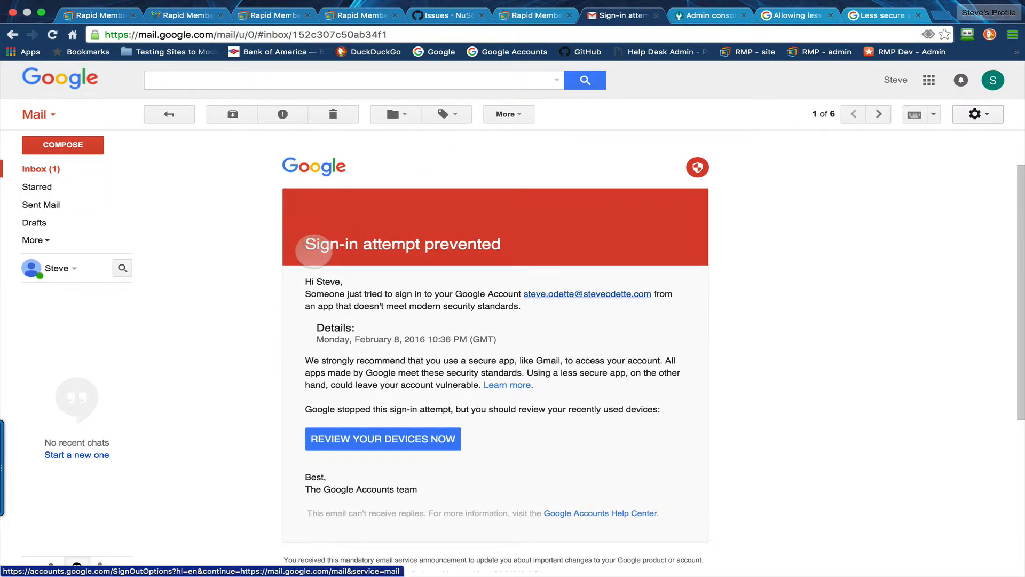
{"action": "left_click_drag", "start_coordinate": [306, 244], "coordinate": [556, 248]}
{"action": "left_click", "coordinate": [747, 268]}
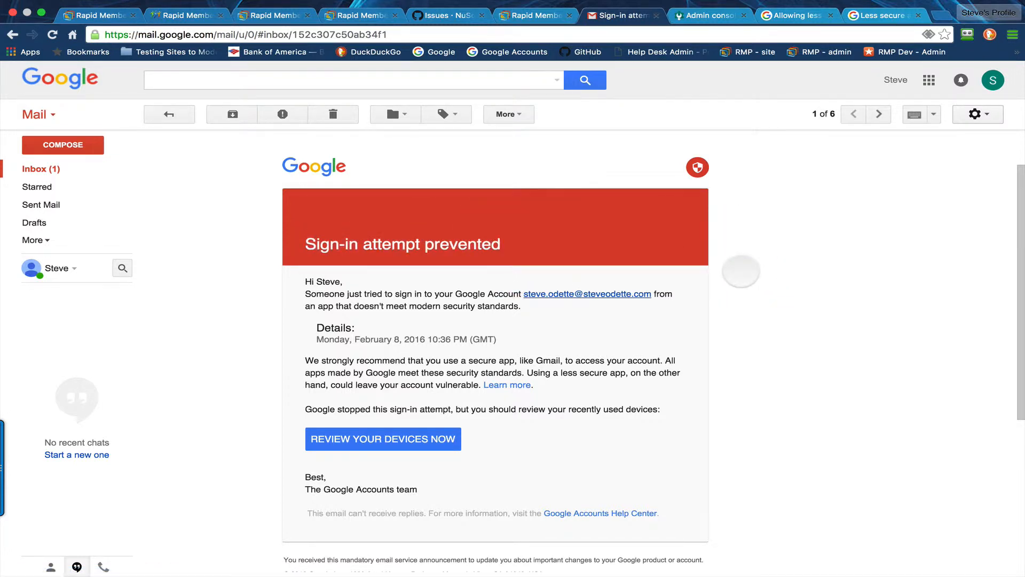
{"action": "scroll", "coordinate": [435, 290], "scroll_direction": "down", "scroll_amount": 2}
{"action": "scroll", "coordinate": [435, 290], "scroll_direction": "down", "scroll_amount": 1}
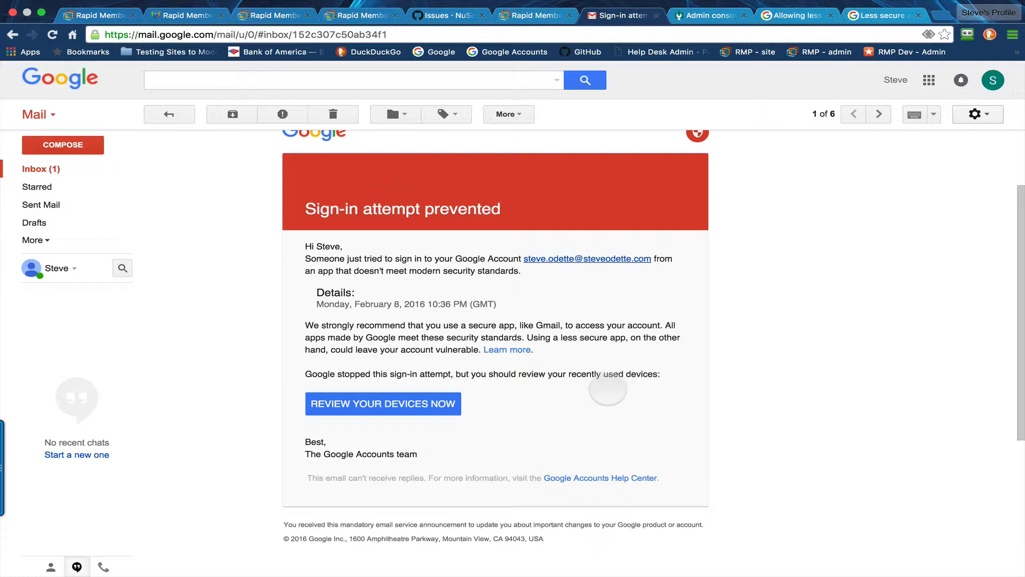
{"action": "scroll", "coordinate": [677, 371], "scroll_direction": "up", "scroll_amount": 3}
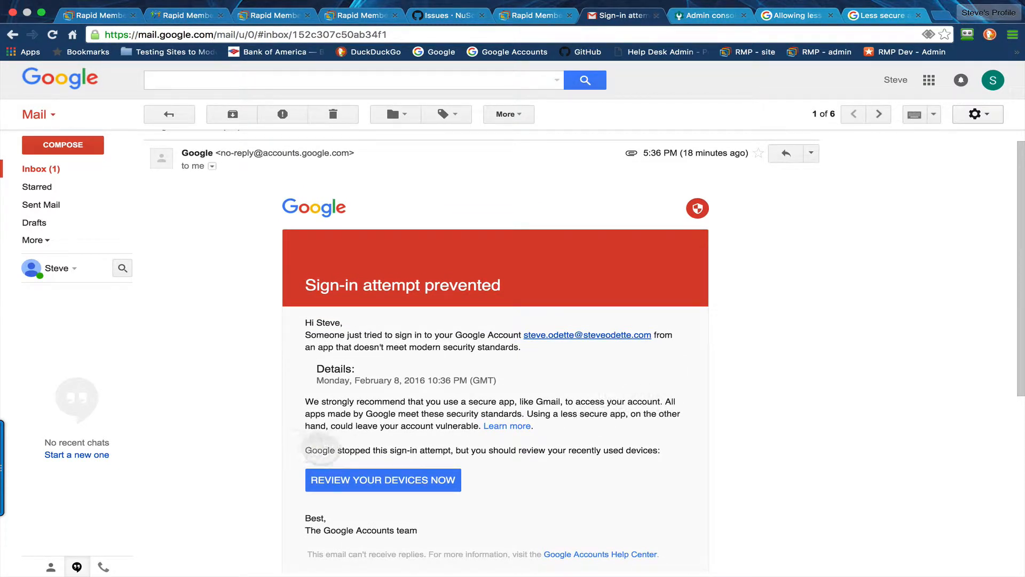
{"action": "scroll", "coordinate": [403, 411], "scroll_direction": "down", "scroll_amount": 4}
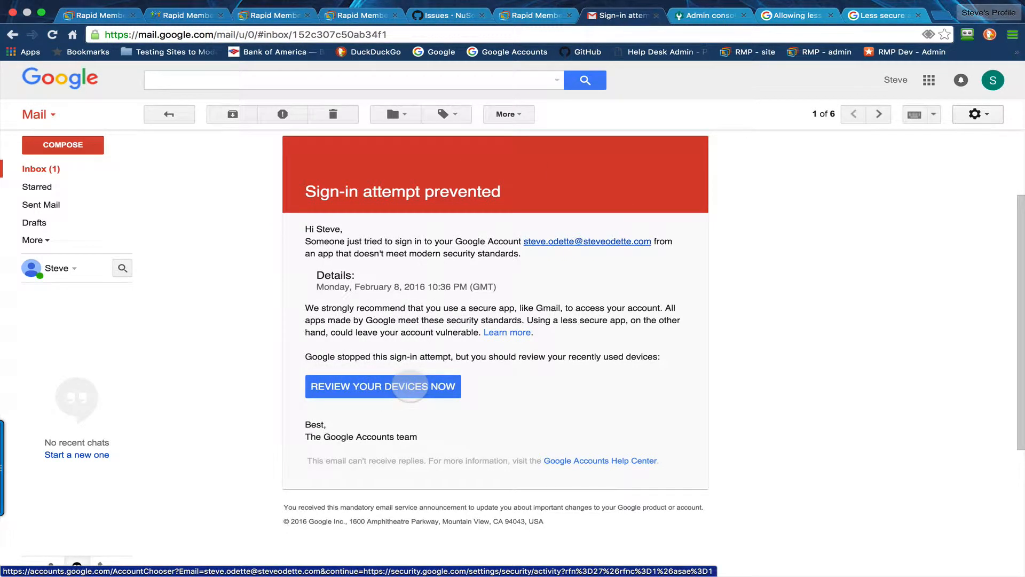
- Switch to the Google Admin console, open its Security settings and expand the list to show all security options
{"action": "left_click", "coordinate": [697, 17]}
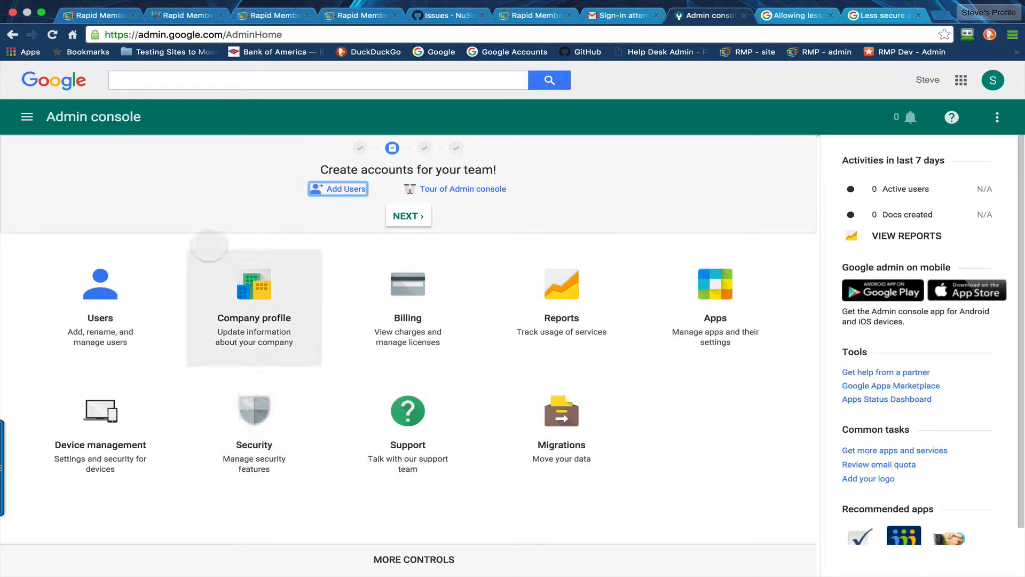
{"action": "left_click", "coordinate": [27, 117]}
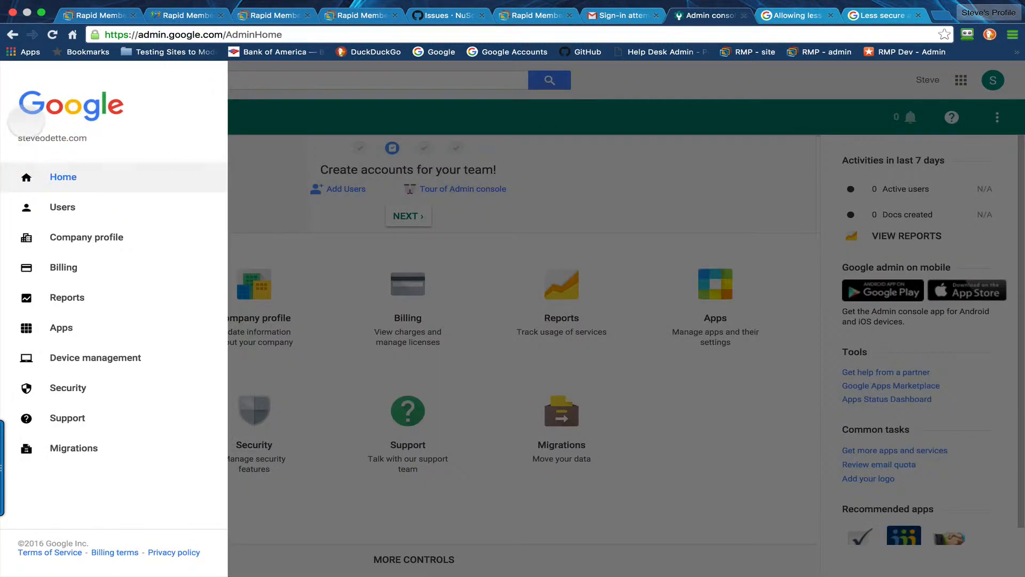
{"action": "left_click", "coordinate": [76, 388]}
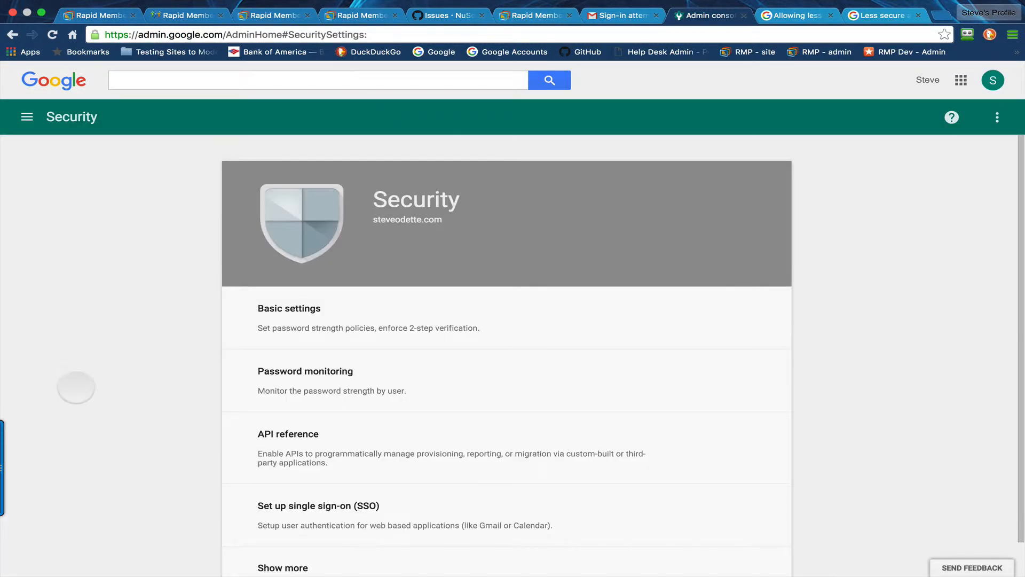
{"action": "scroll", "coordinate": [77, 387], "scroll_direction": "down", "scroll_amount": 3}
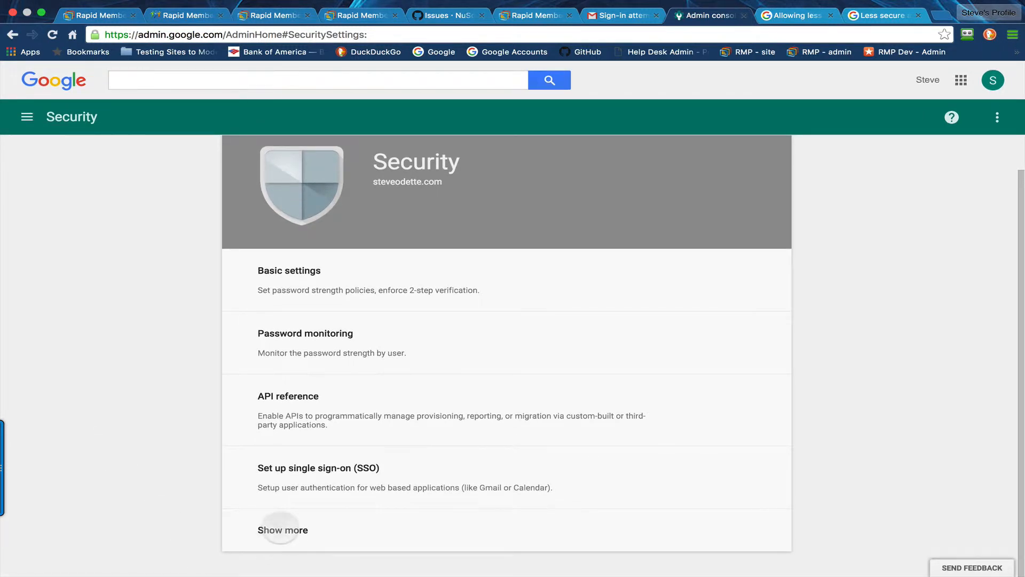
{"action": "left_click", "coordinate": [280, 528]}
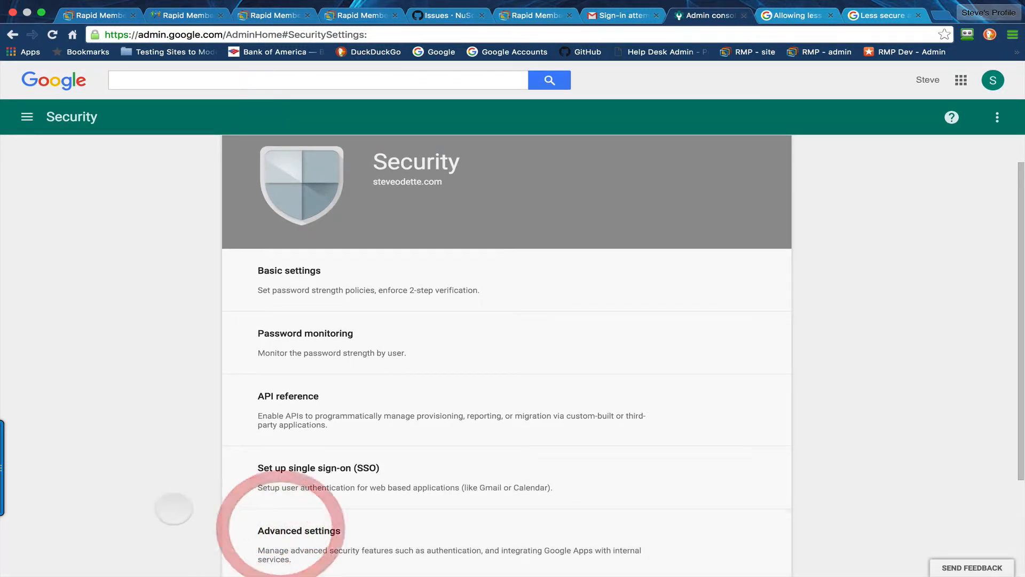
{"action": "scroll", "coordinate": [185, 475], "scroll_direction": "down", "scroll_amount": 3}
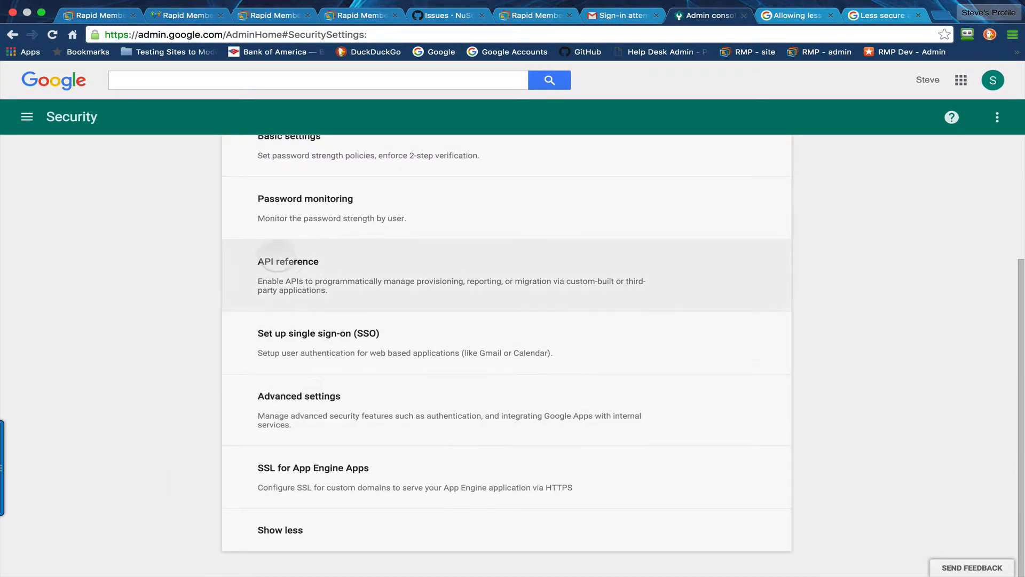
{"action": "scroll", "coordinate": [283, 277], "scroll_direction": "up", "scroll_amount": 2}
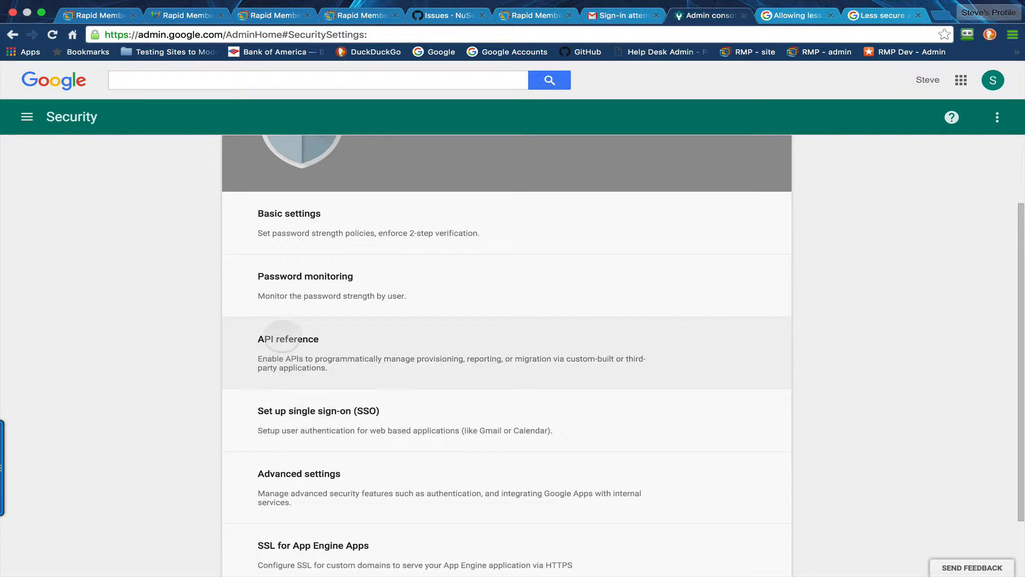
- Review the Basic settings of the Google Admin console's Security page and return to the security overview
{"action": "left_click", "coordinate": [299, 222]}
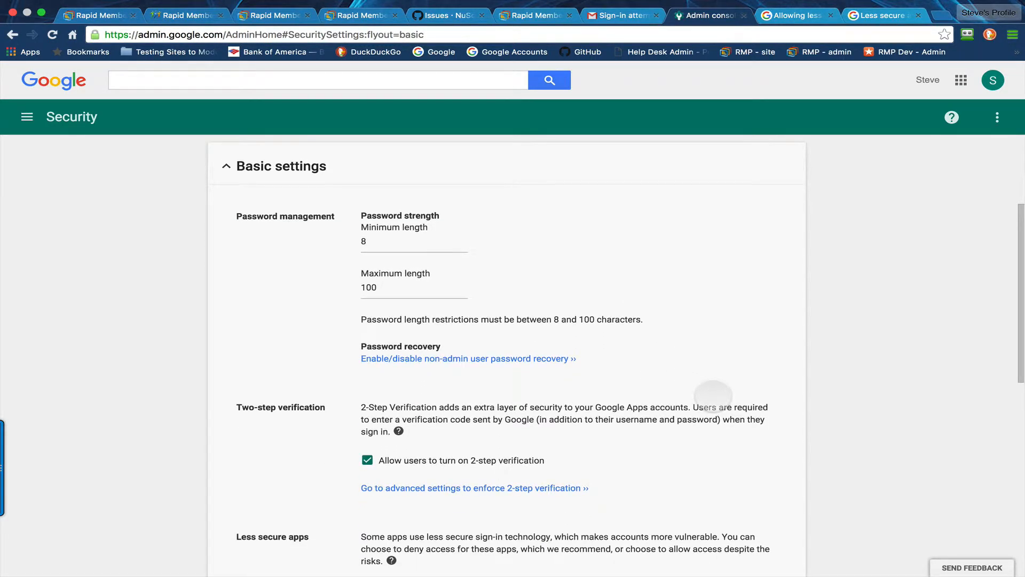
{"action": "scroll", "coordinate": [713, 395], "scroll_direction": "down", "scroll_amount": 5}
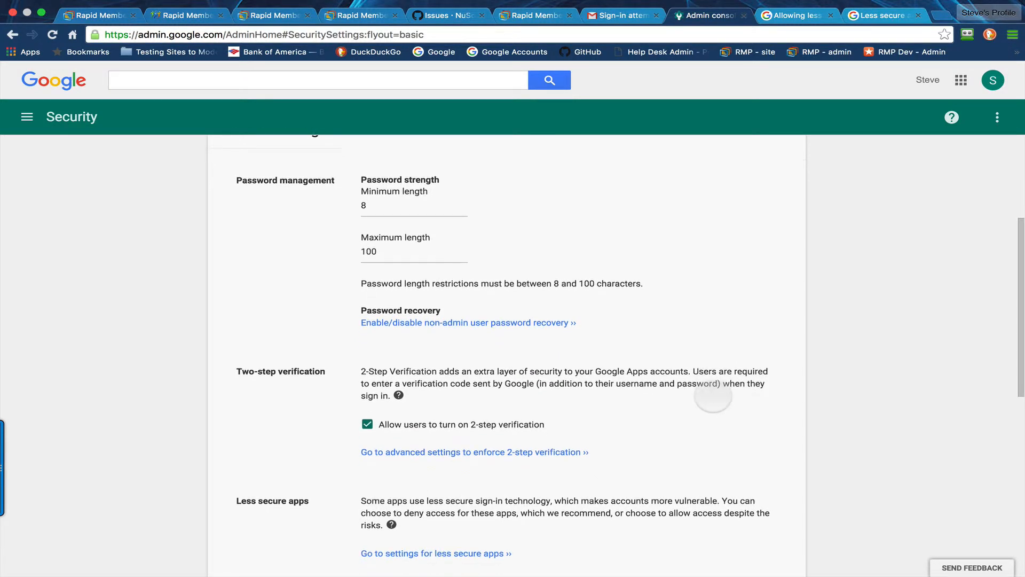
{"action": "scroll", "coordinate": [713, 395], "scroll_direction": "up", "scroll_amount": 10}
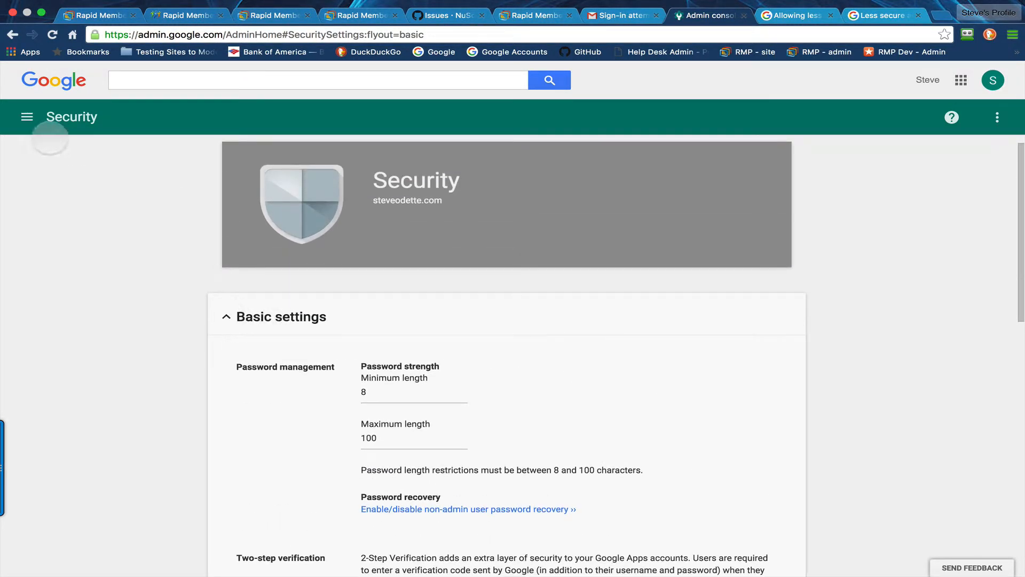
{"action": "left_click", "coordinate": [12, 34]}
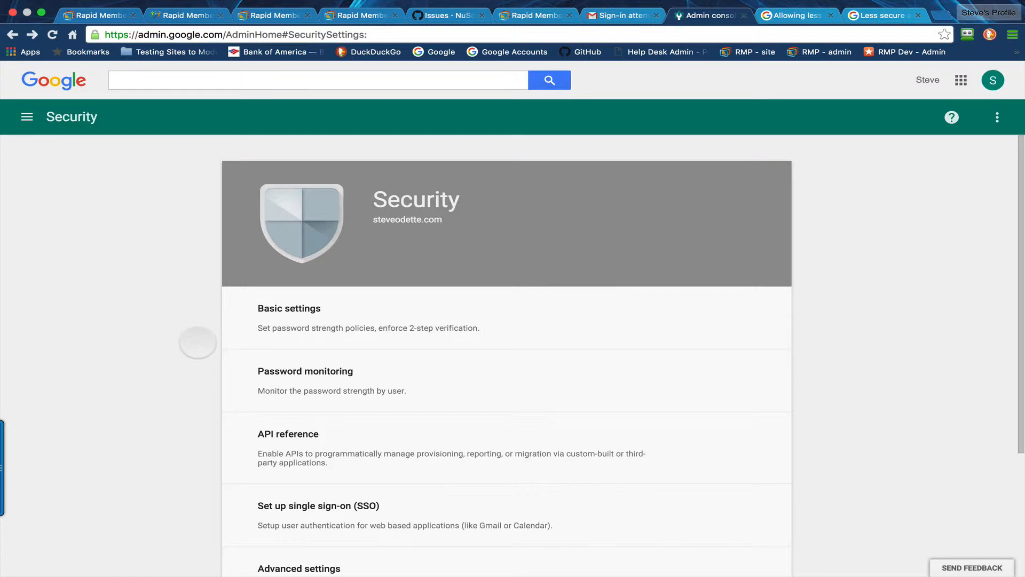
{"action": "scroll", "coordinate": [198, 342], "scroll_direction": "down", "scroll_amount": 1}
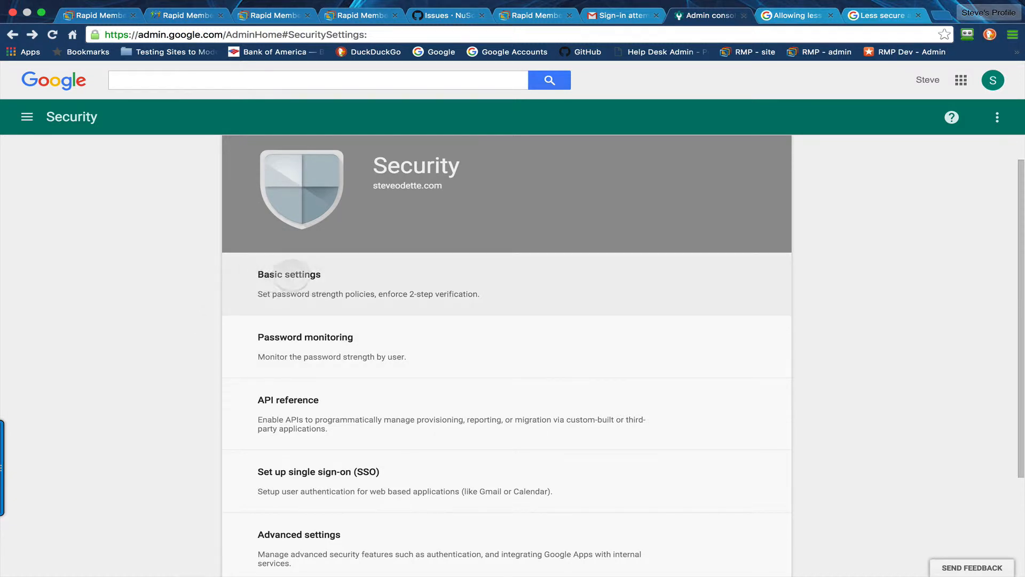
- Reopen the Security page's Basic settings, locate the Less secure apps section and go to its settings
{"action": "left_click", "coordinate": [27, 117]}
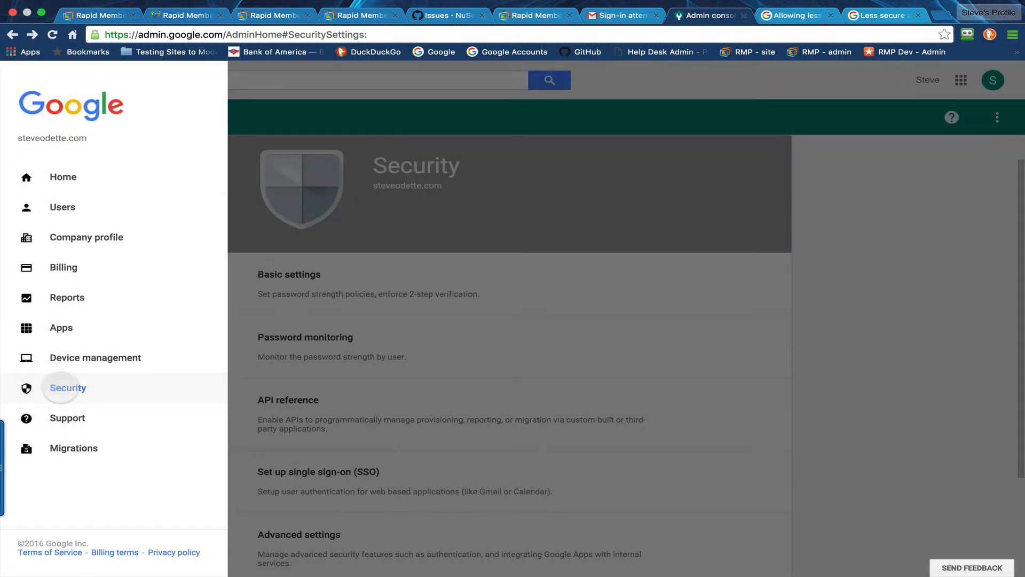
{"action": "left_click", "coordinate": [61, 388]}
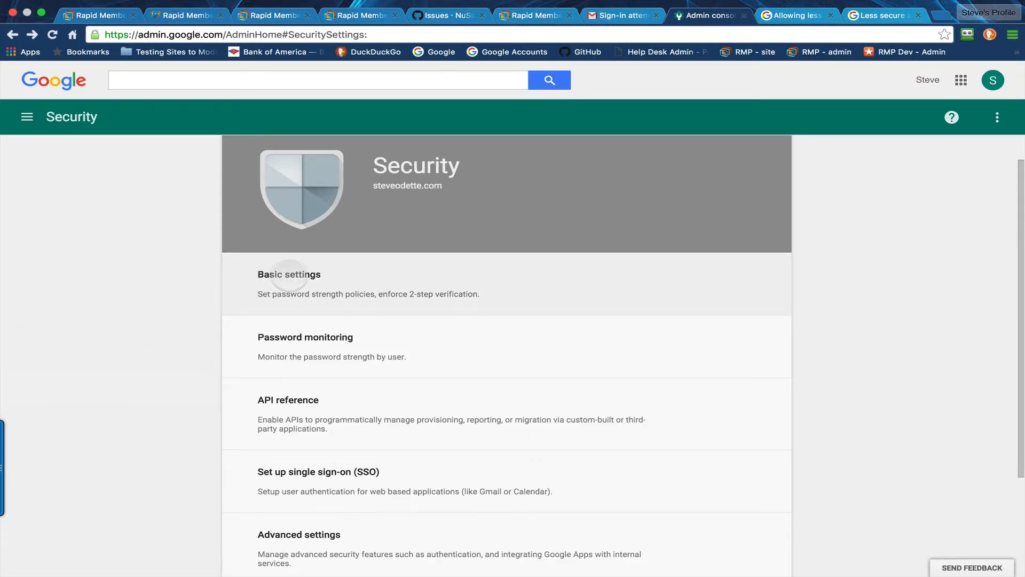
{"action": "left_click", "coordinate": [289, 275]}
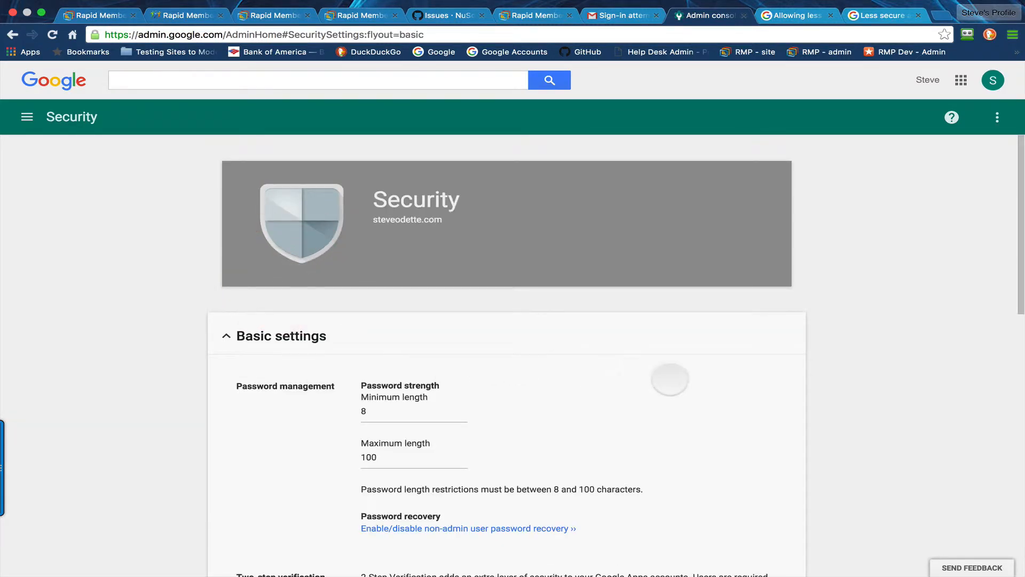
{"action": "scroll", "coordinate": [690, 379], "scroll_direction": "down", "scroll_amount": 7}
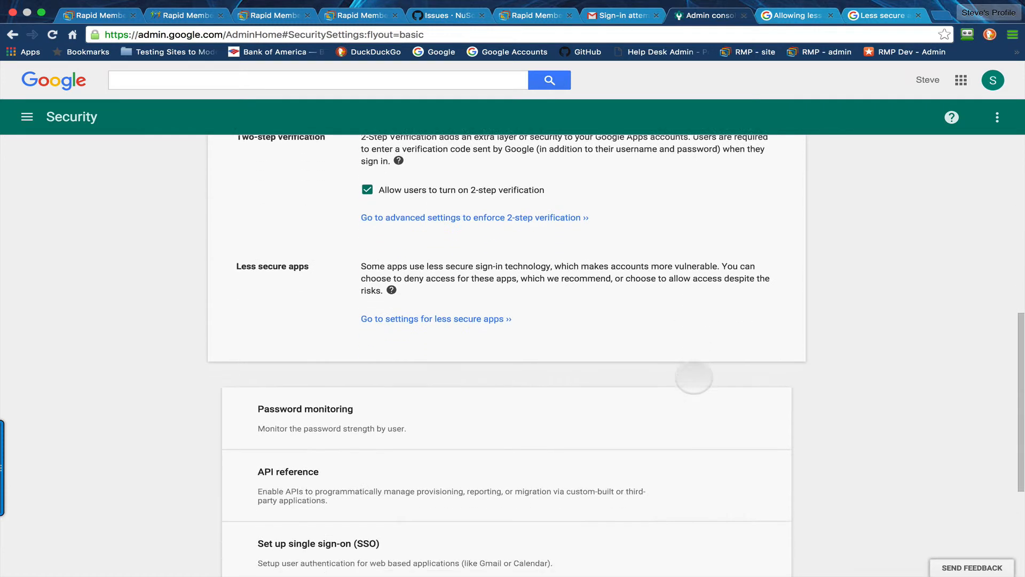
{"action": "left_click_drag", "start_coordinate": [236, 235], "coordinate": [311, 237]}
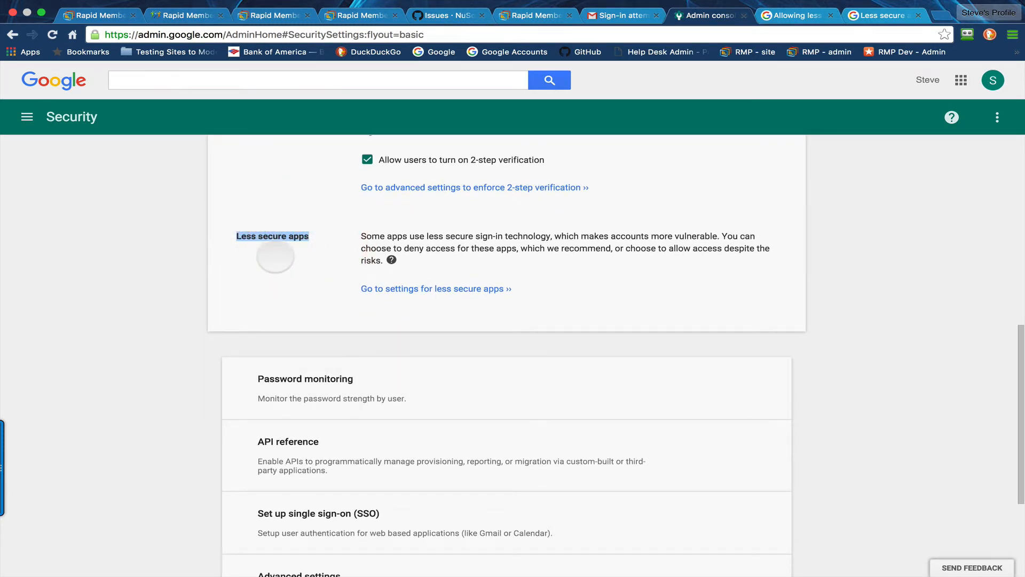
{"action": "left_click", "coordinate": [274, 254]}
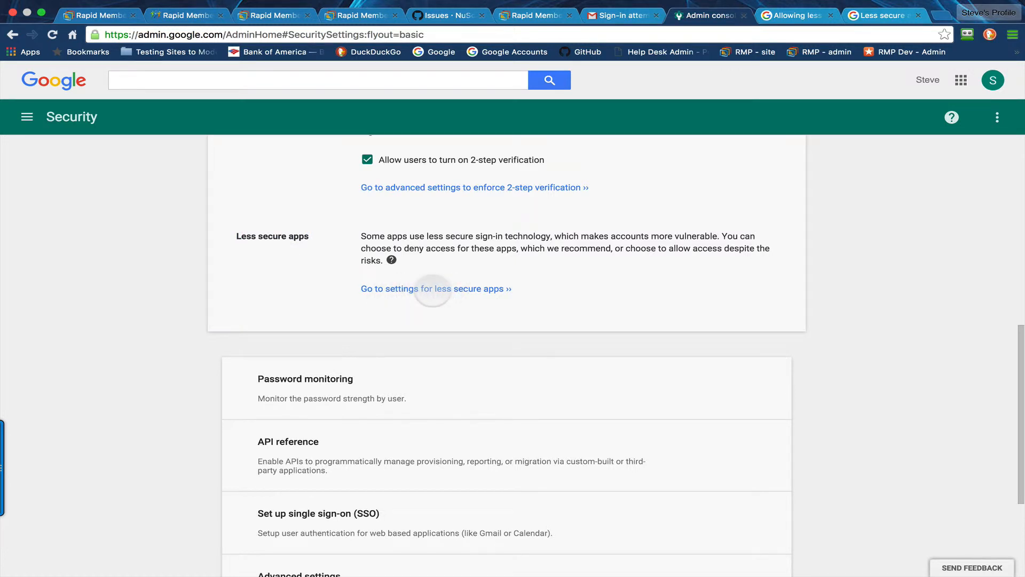
{"action": "left_click", "coordinate": [433, 289]}
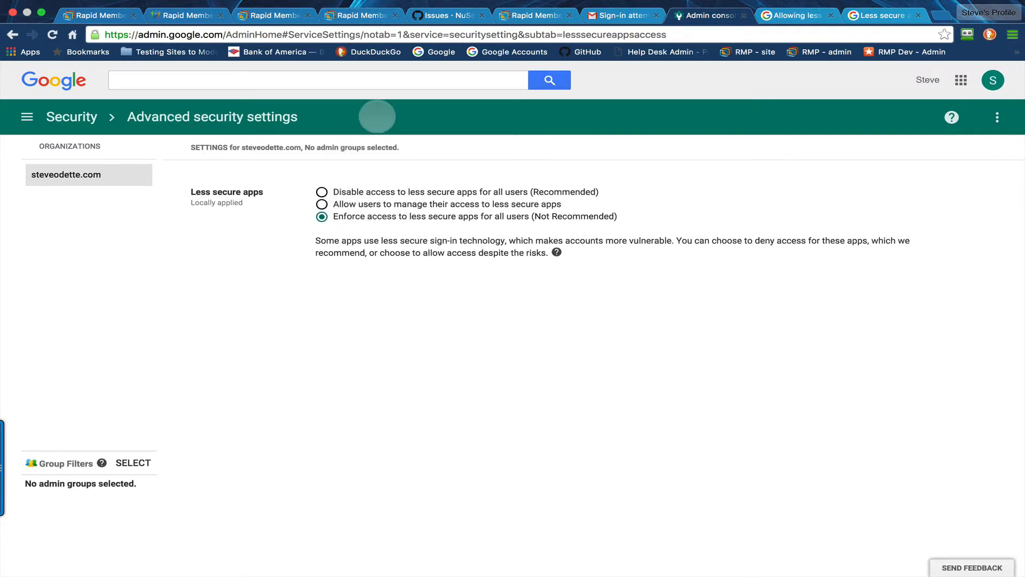
- Check the validation message in the site's email settings, and switch to Mail to read the "System Email Verification" message
{"action": "left_click", "coordinate": [188, 15]}
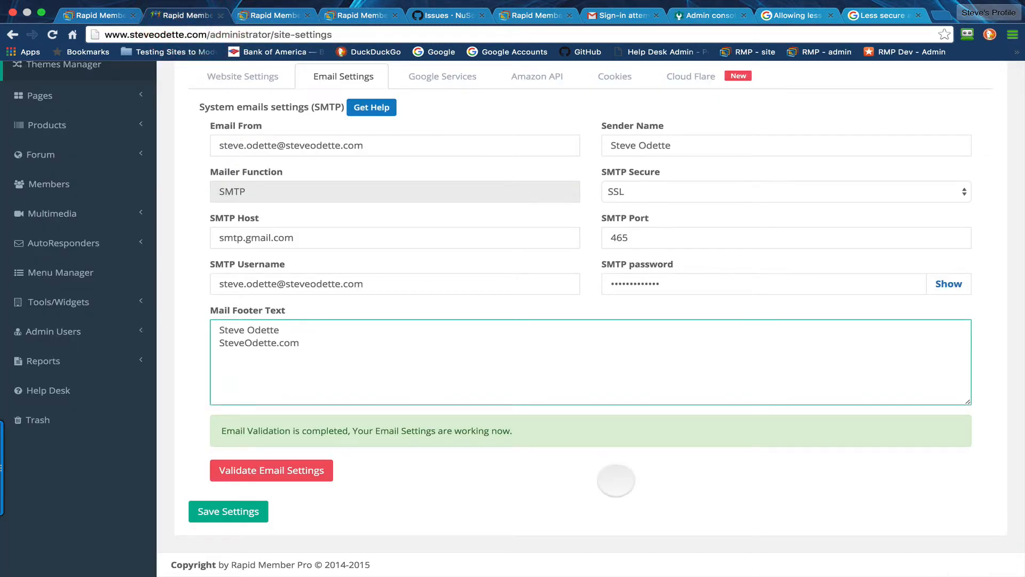
{"action": "left_click", "coordinate": [399, 363]}
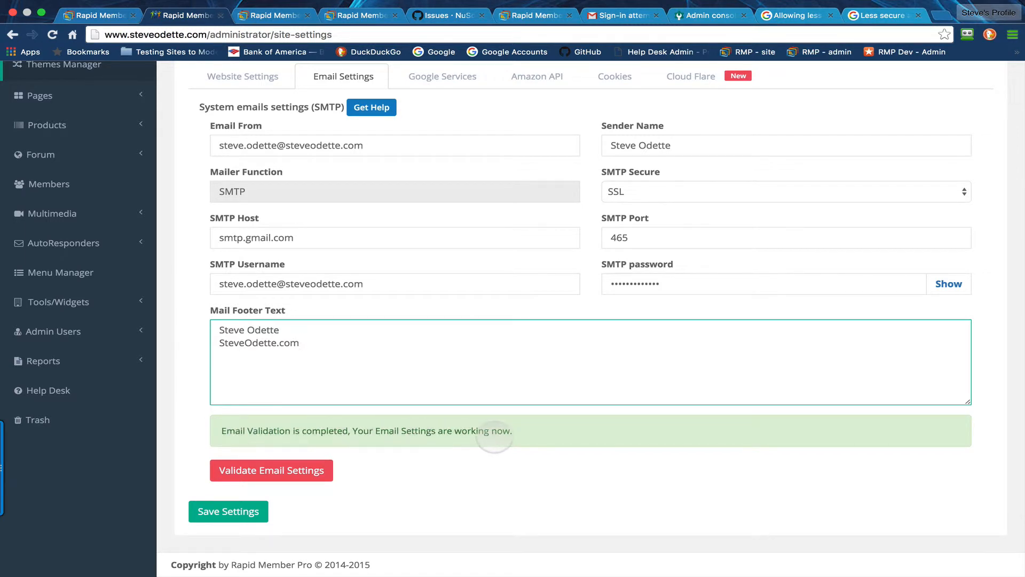
{"action": "mouse_move", "coordinate": [246, 574]}
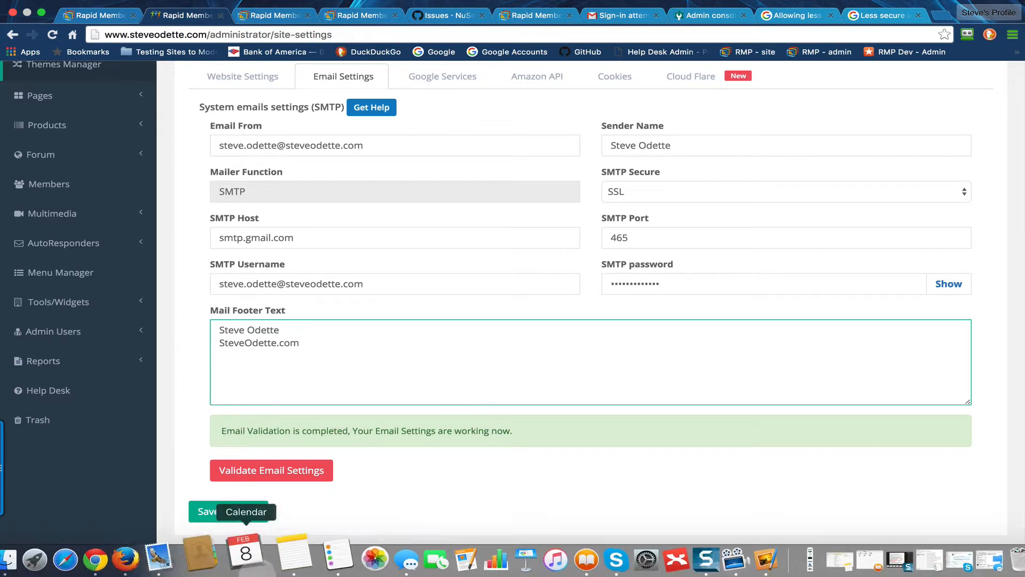
{"action": "left_click", "coordinate": [188, 553]}
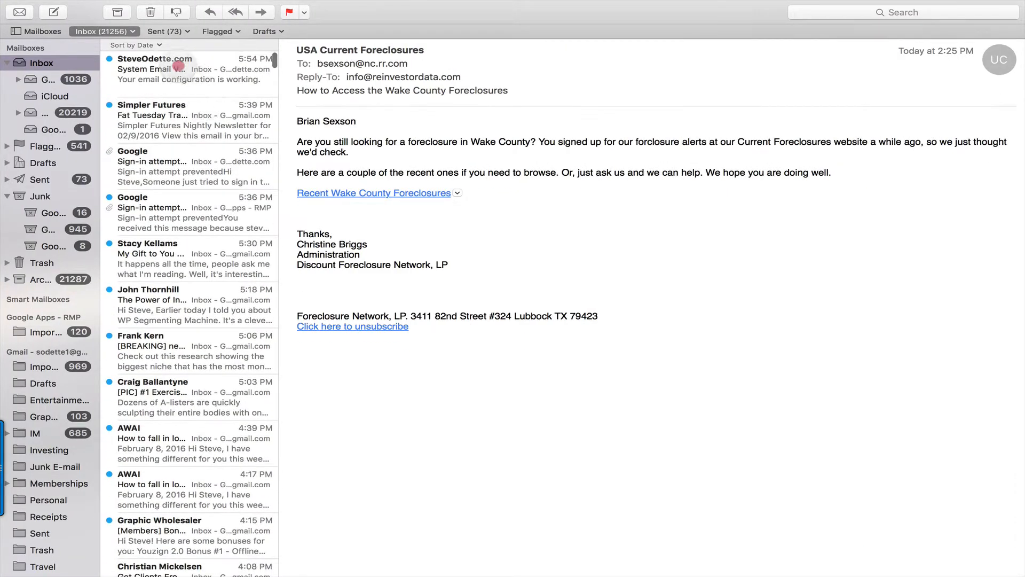
{"action": "left_click", "coordinate": [182, 64]}
{"action": "left_click_drag", "start_coordinate": [296, 121], "coordinate": [460, 128]}
{"action": "left_click", "coordinate": [508, 240]}
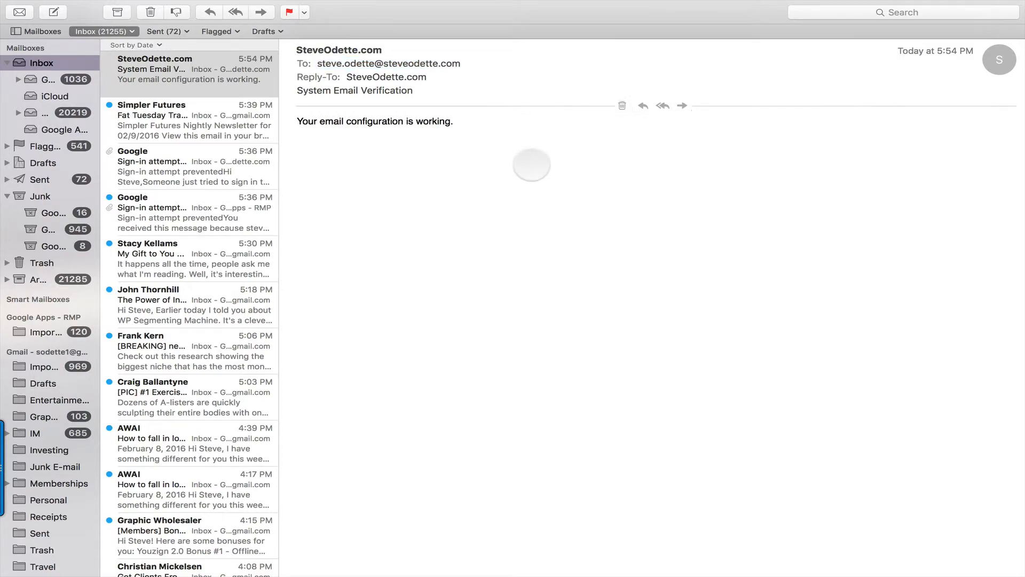
- Switch from Mail back to the browser and look over the site's SMTP email settings
{"action": "key", "text": "ctrl+Right"}
{"action": "key", "text": "ctrl+Right"}
{"action": "key", "text": "ctrl+Left"}
{"action": "key", "text": "ctrl+Left"}
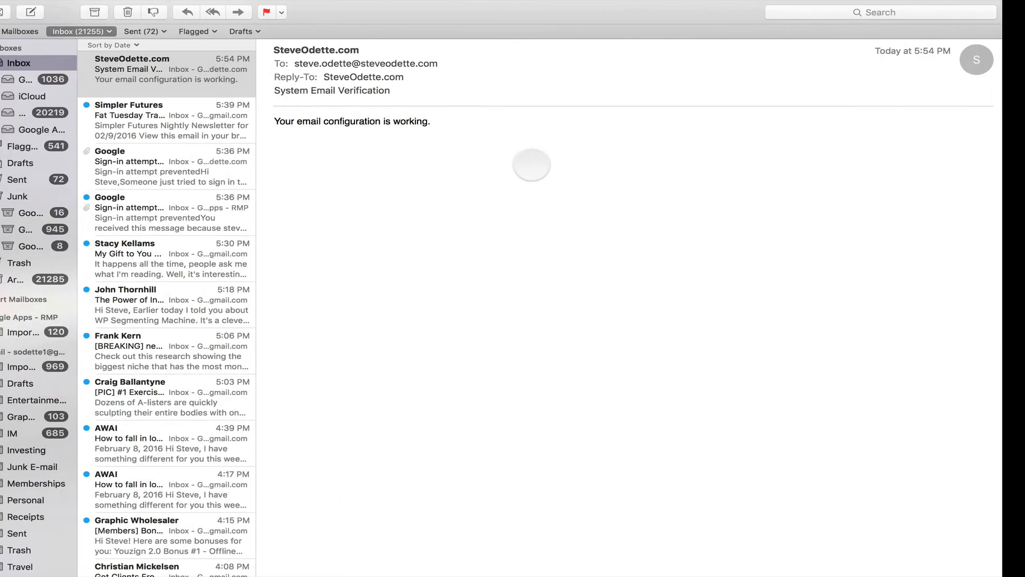
{"action": "scroll", "coordinate": [359, 152], "scroll_direction": "up", "scroll_amount": 5}
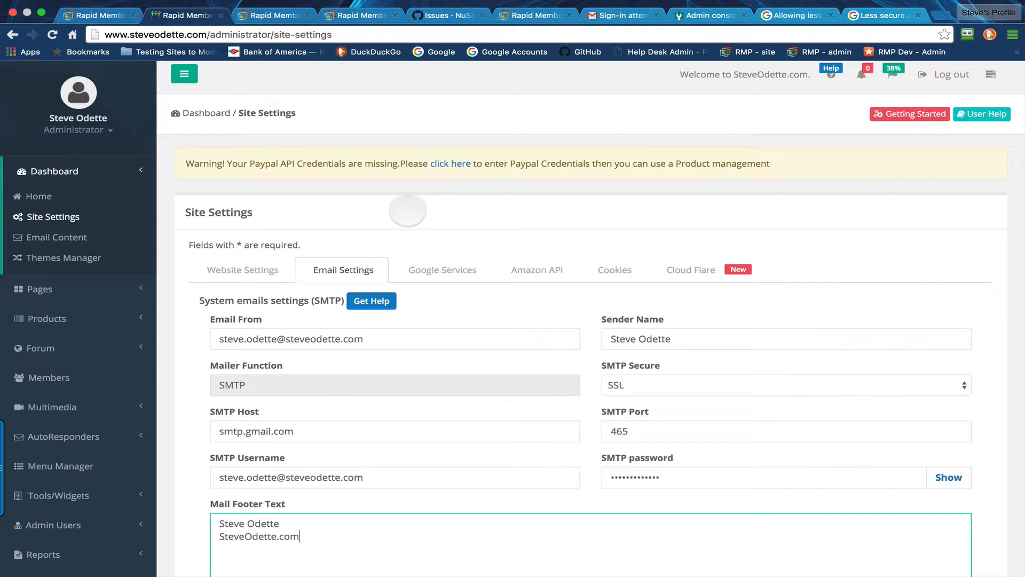
{"action": "scroll", "coordinate": [408, 210], "scroll_direction": "down", "scroll_amount": 3}
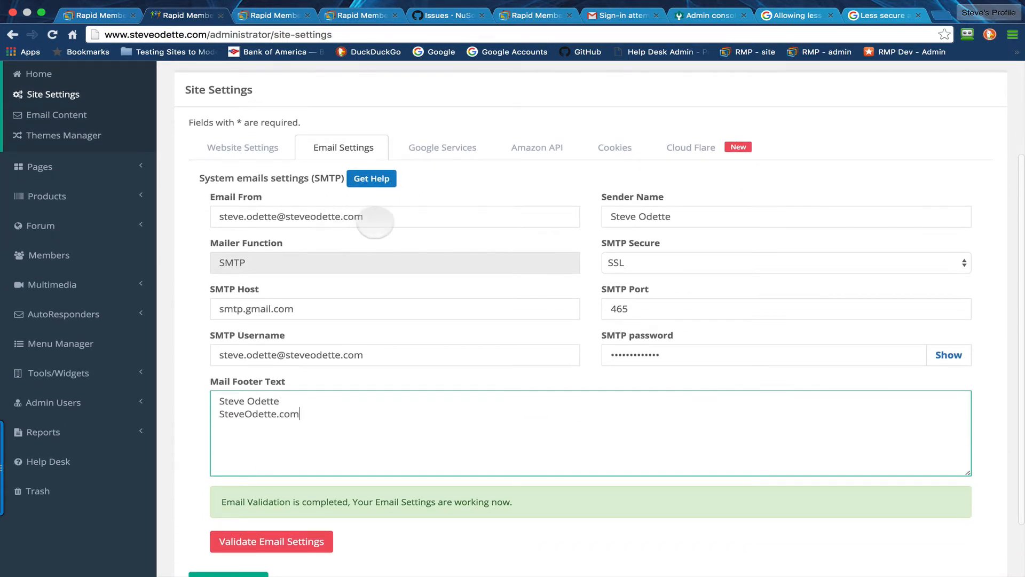
- Revisit the SMTP setup instructions and the Google Apps SMTP settings help page, comparing them with the site's email settings
{"action": "left_click", "coordinate": [291, 16]}
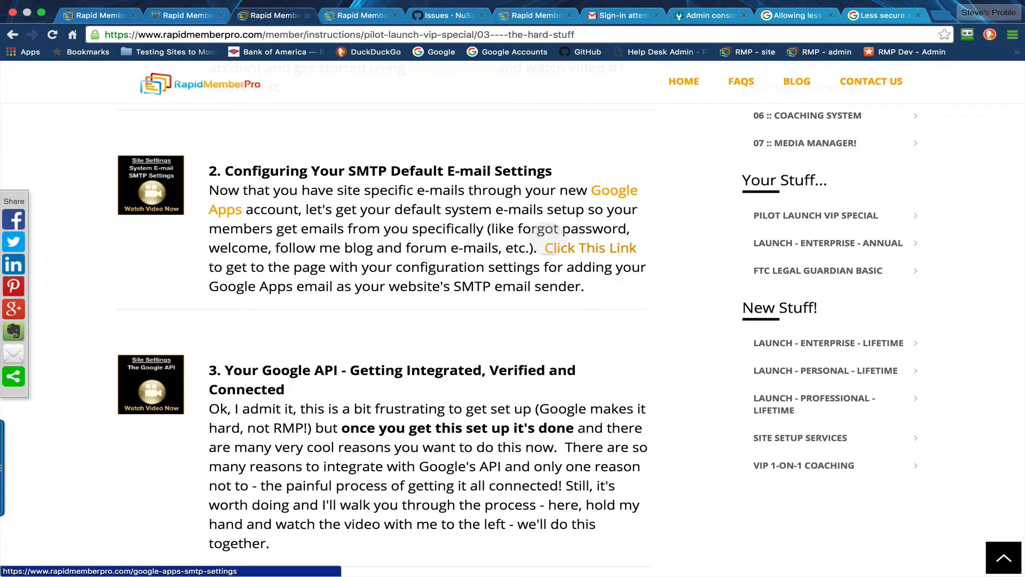
{"action": "left_click", "coordinate": [358, 17]}
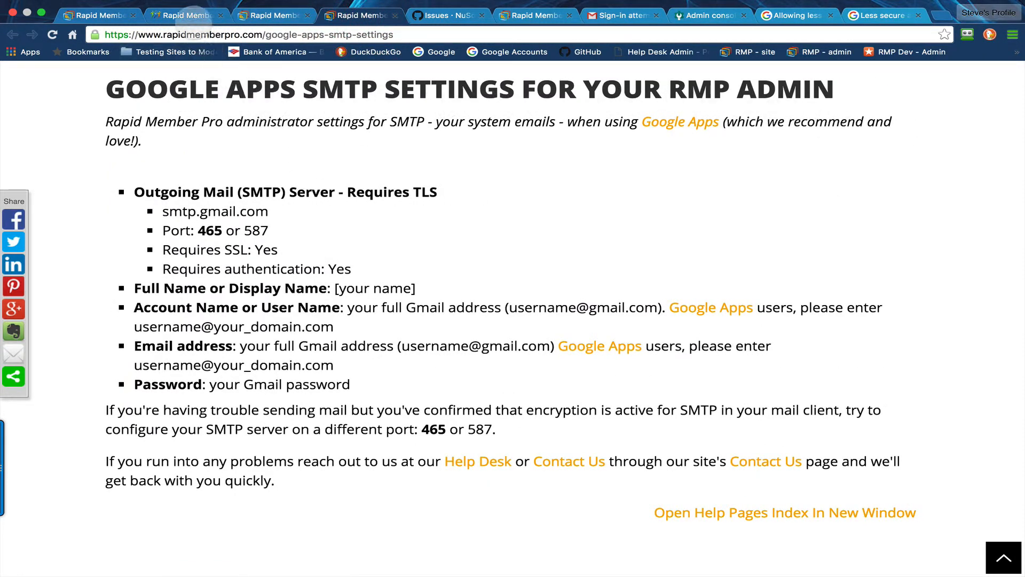
{"action": "left_click", "coordinate": [194, 13]}
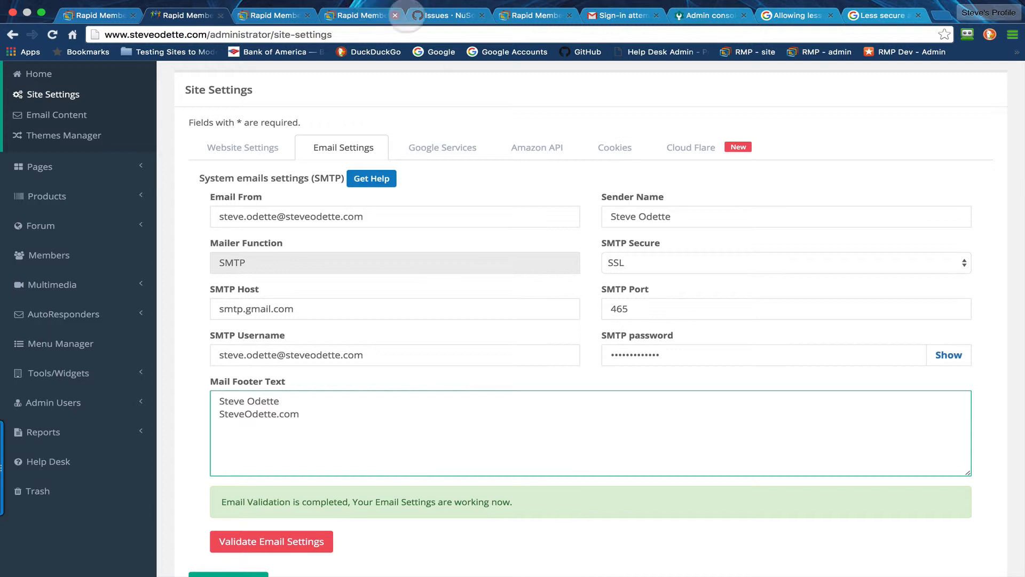
{"action": "left_click", "coordinate": [369, 15]}
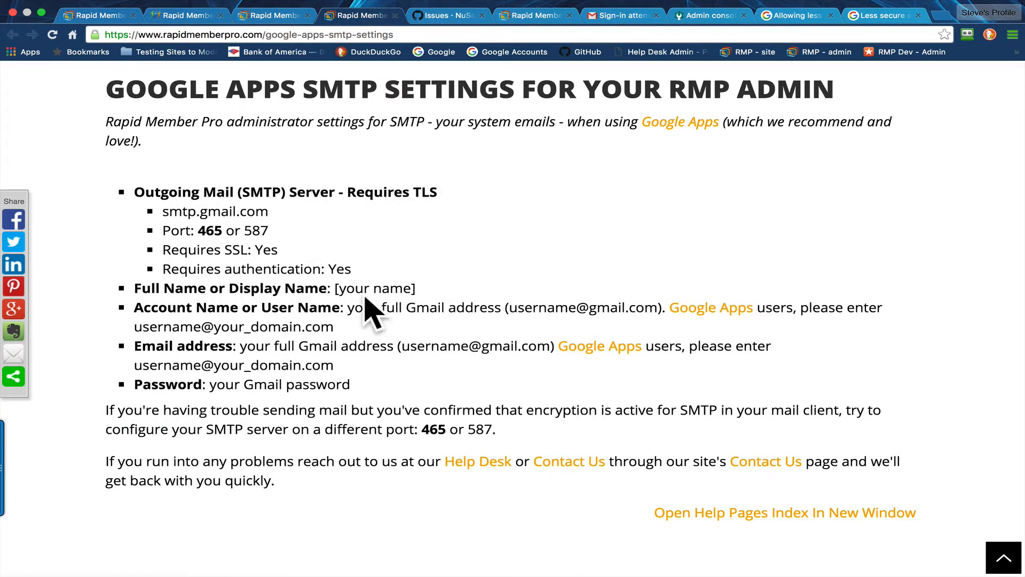
{"action": "left_click", "coordinate": [192, 15]}
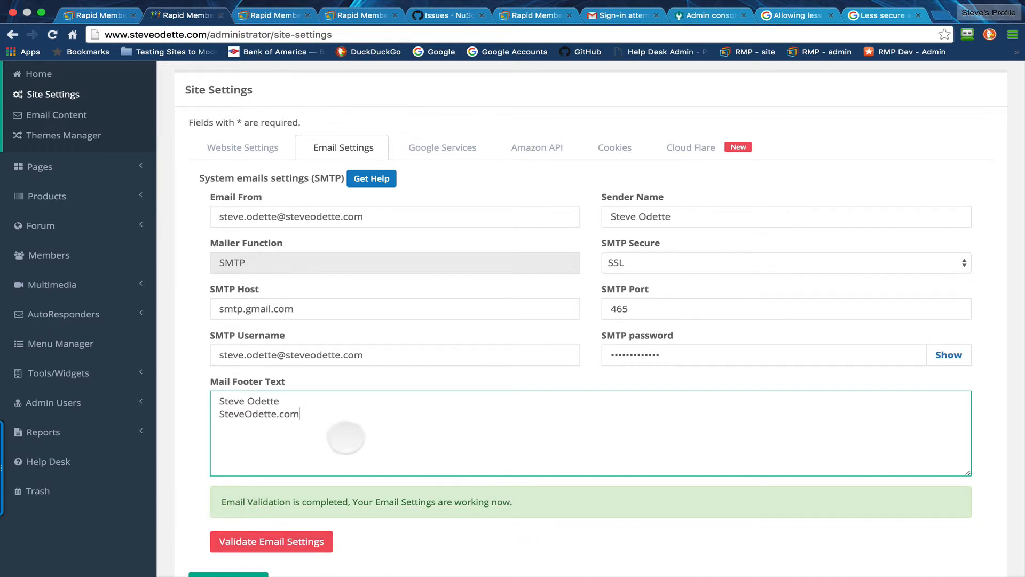
{"action": "scroll", "coordinate": [332, 418], "scroll_direction": "down", "scroll_amount": 3}
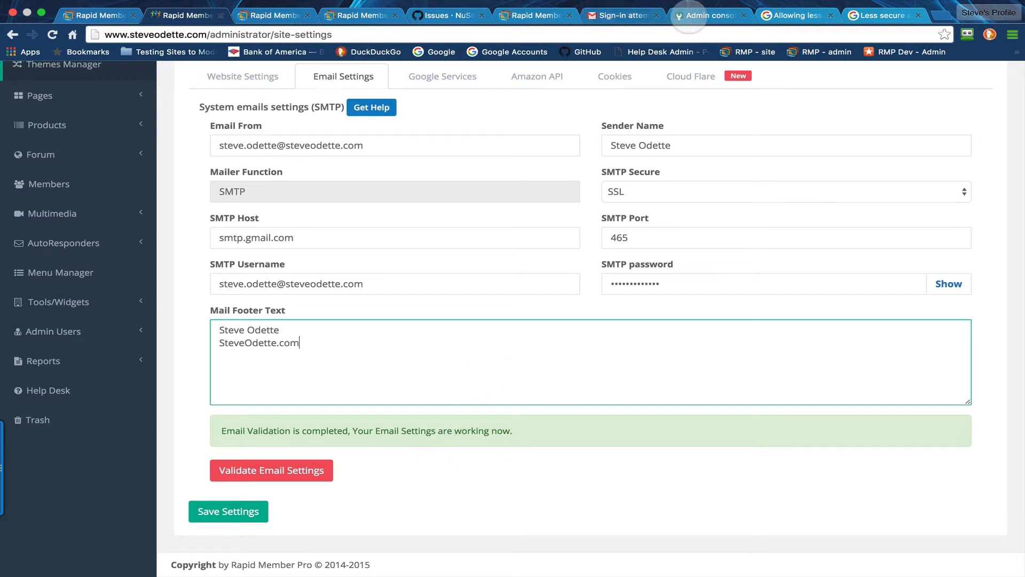
- Switch to the Google Admin console and retrace the path through Security's Basic settings to the less secure apps options
{"action": "left_click", "coordinate": [703, 16]}
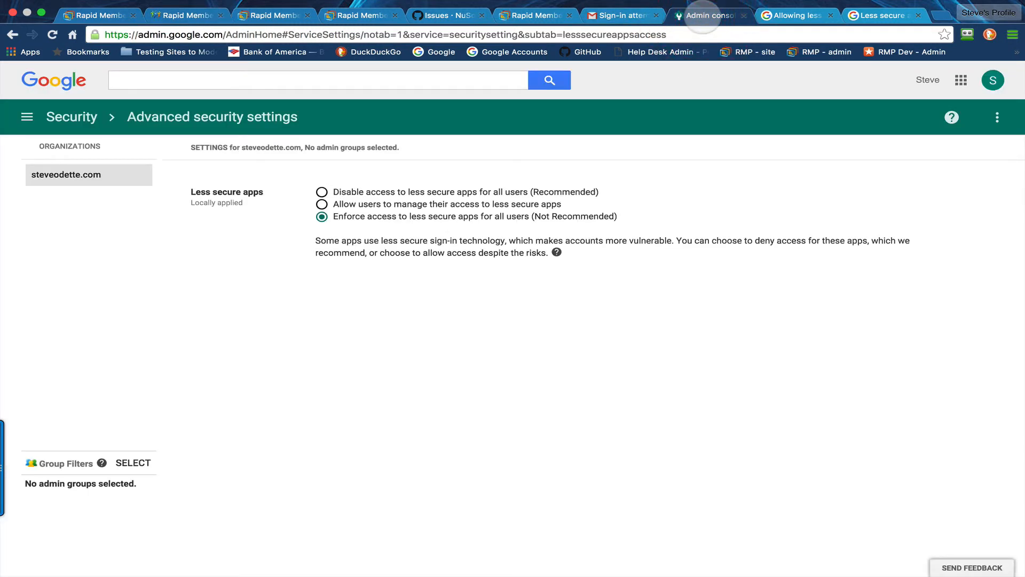
{"action": "left_click", "coordinate": [24, 115]}
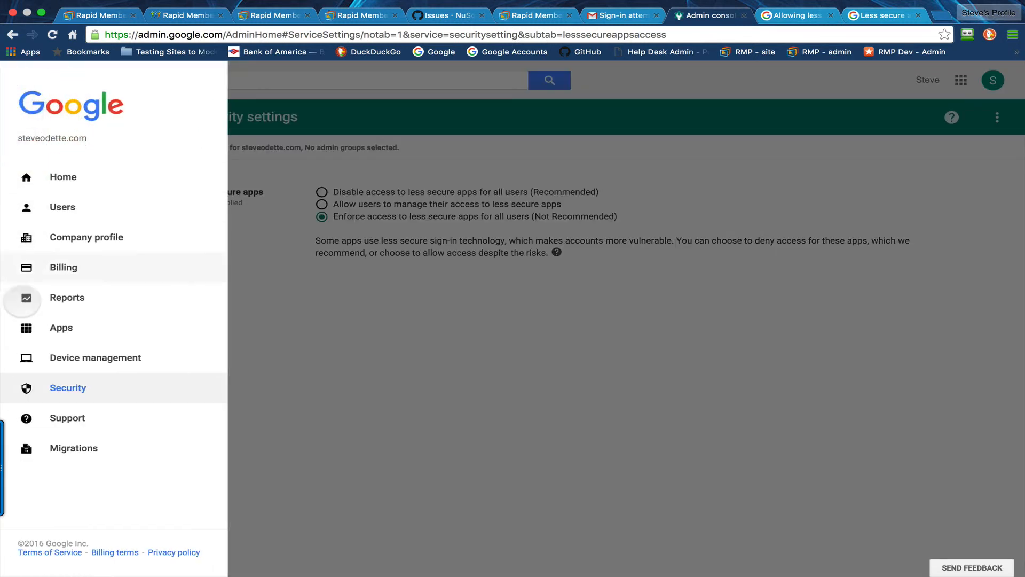
{"action": "left_click", "coordinate": [56, 384]}
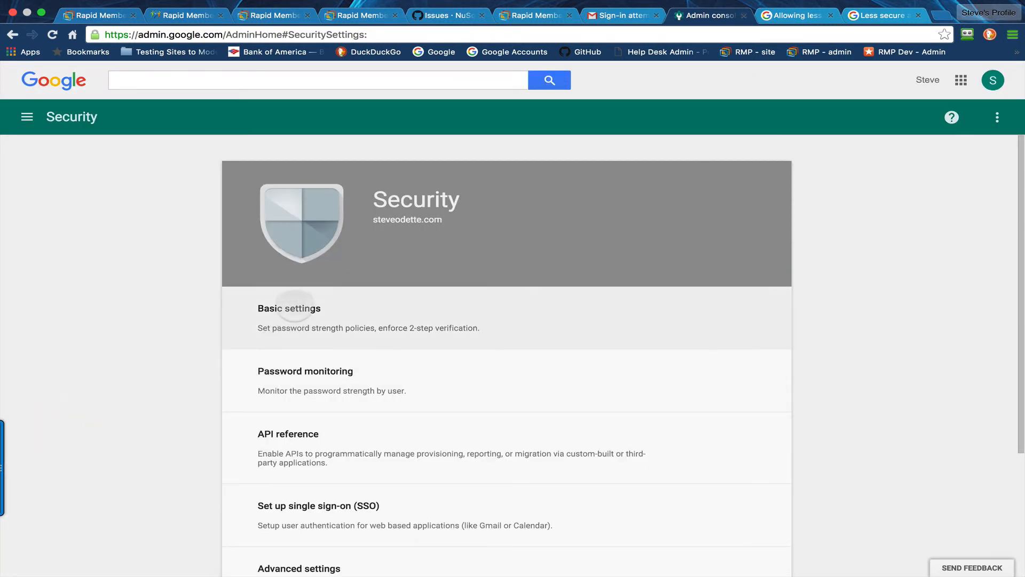
{"action": "left_click", "coordinate": [294, 306]}
{"action": "scroll", "coordinate": [297, 315], "scroll_direction": "down", "scroll_amount": 6}
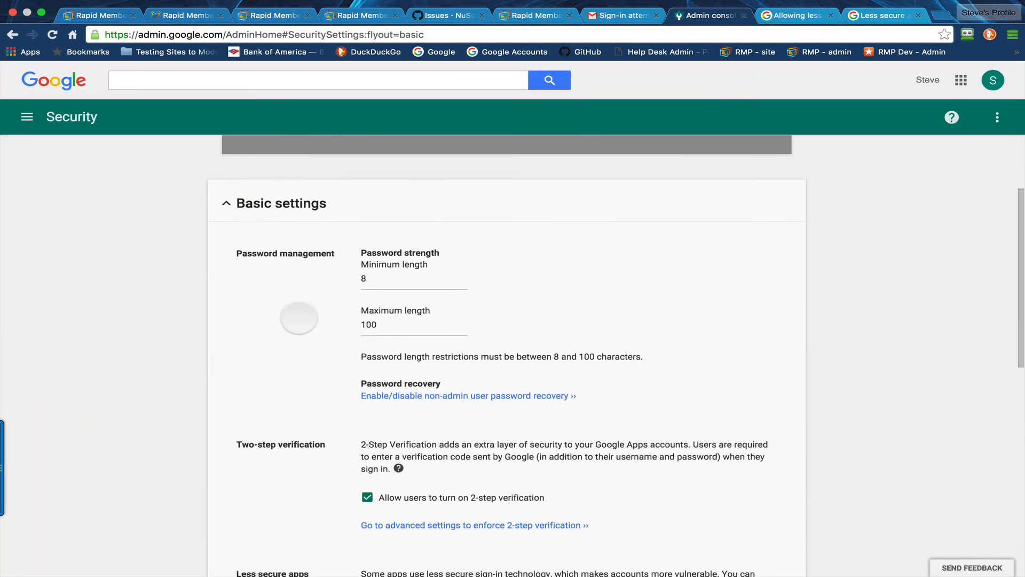
{"action": "scroll", "coordinate": [299, 318], "scroll_direction": "down", "scroll_amount": 4}
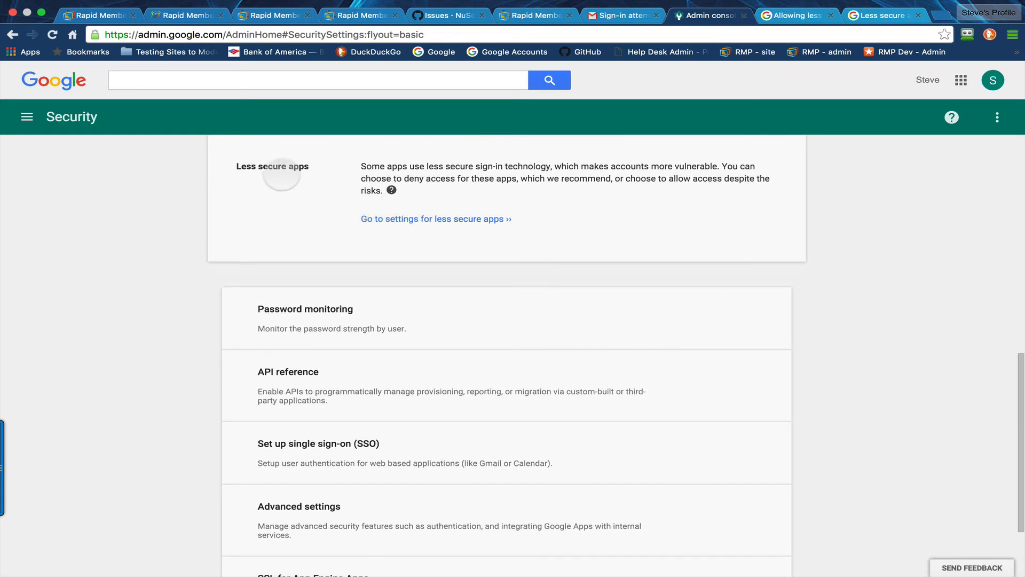
{"action": "left_click_drag", "start_coordinate": [236, 165], "coordinate": [309, 166]}
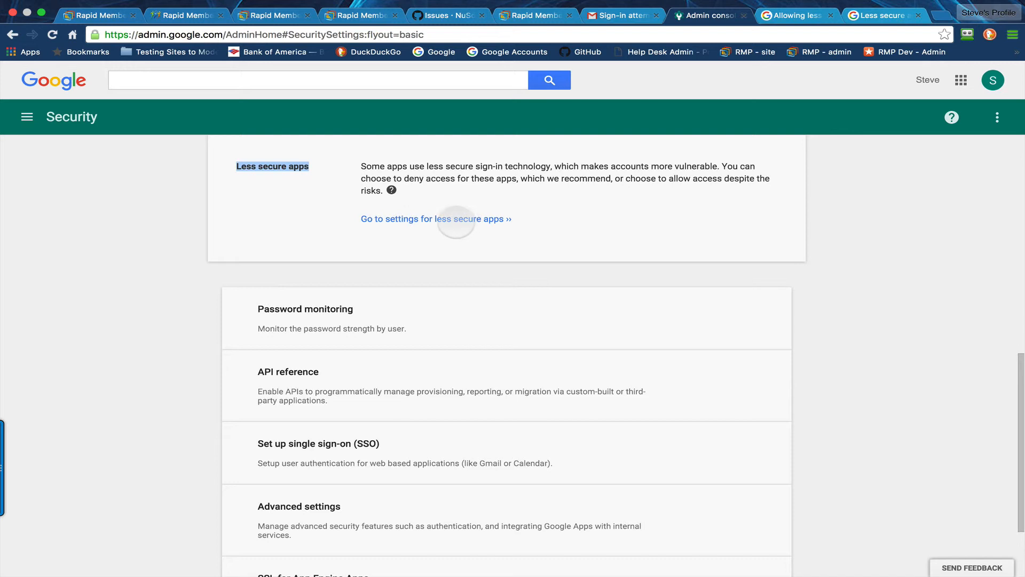
{"action": "left_click", "coordinate": [456, 220]}
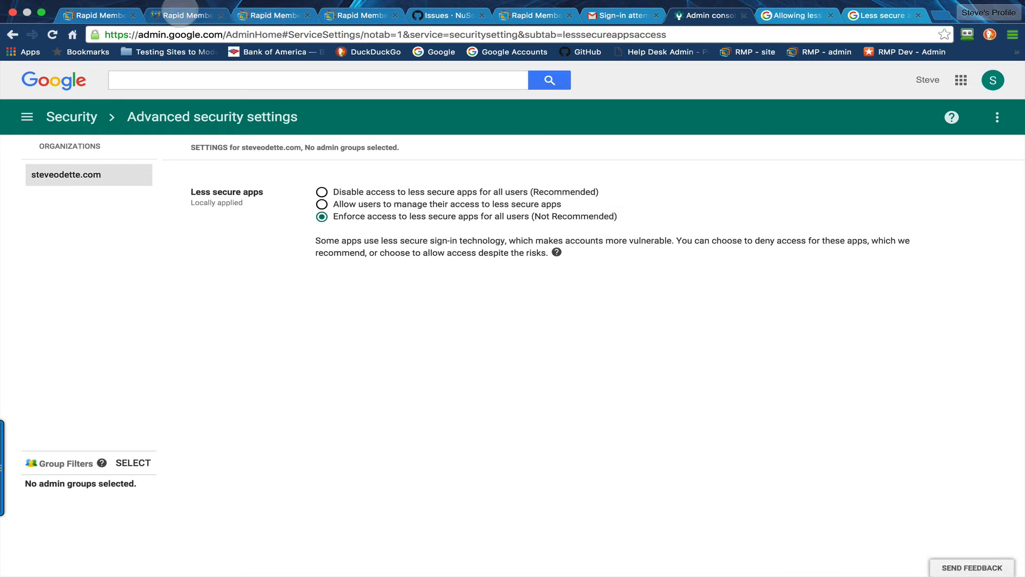
- Return to the site's email settings and highlight the email validation message
{"action": "left_click", "coordinate": [187, 16]}
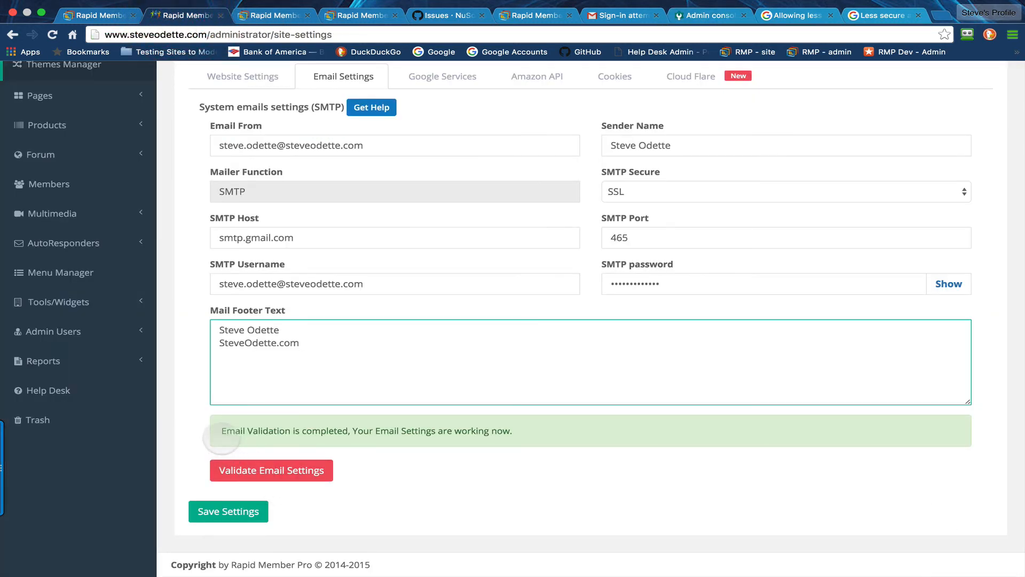
{"action": "left_click_drag", "start_coordinate": [221, 430], "coordinate": [530, 432]}
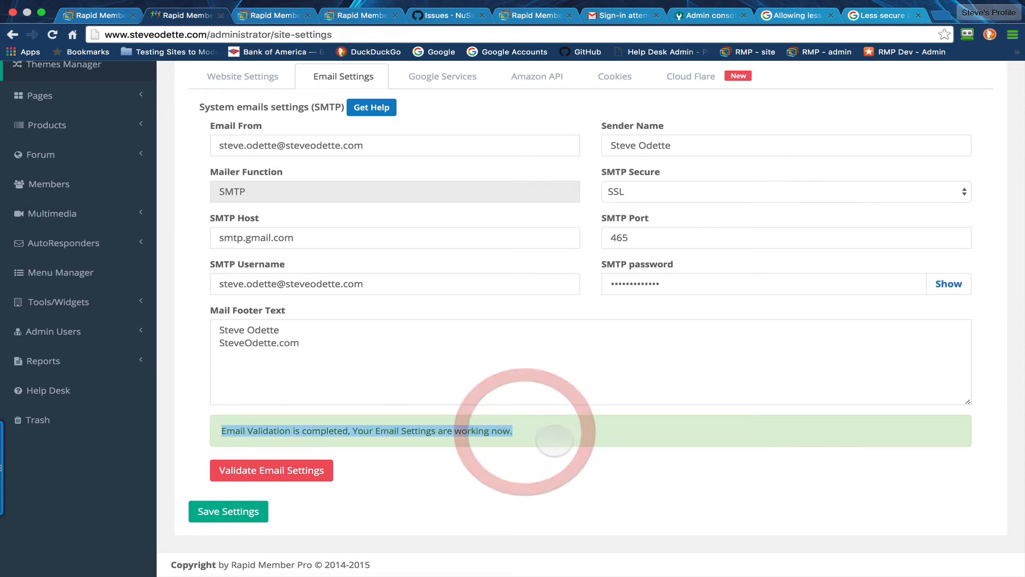
- Switch to Mail and highlight the body text of the System Email Verification message, checking its recipient
{"action": "left_click", "coordinate": [412, 350]}
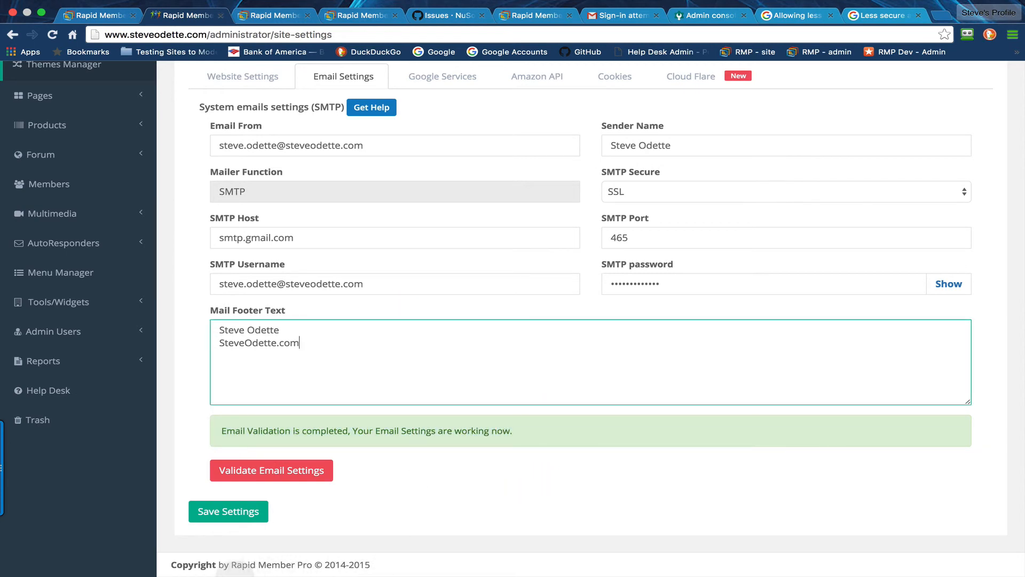
{"action": "left_click", "coordinate": [198, 555]}
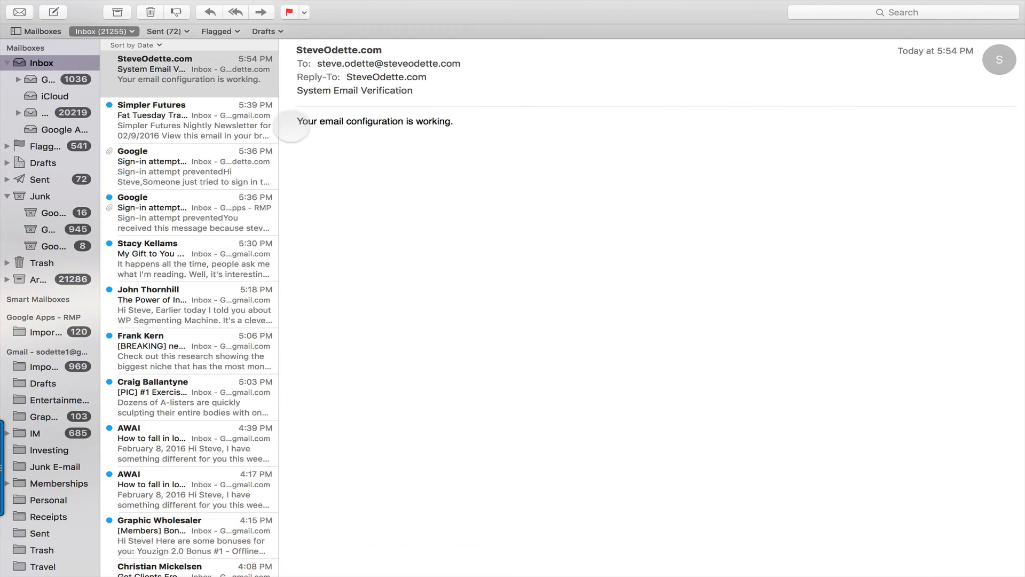
{"action": "left_click_drag", "start_coordinate": [291, 126], "coordinate": [533, 119]}
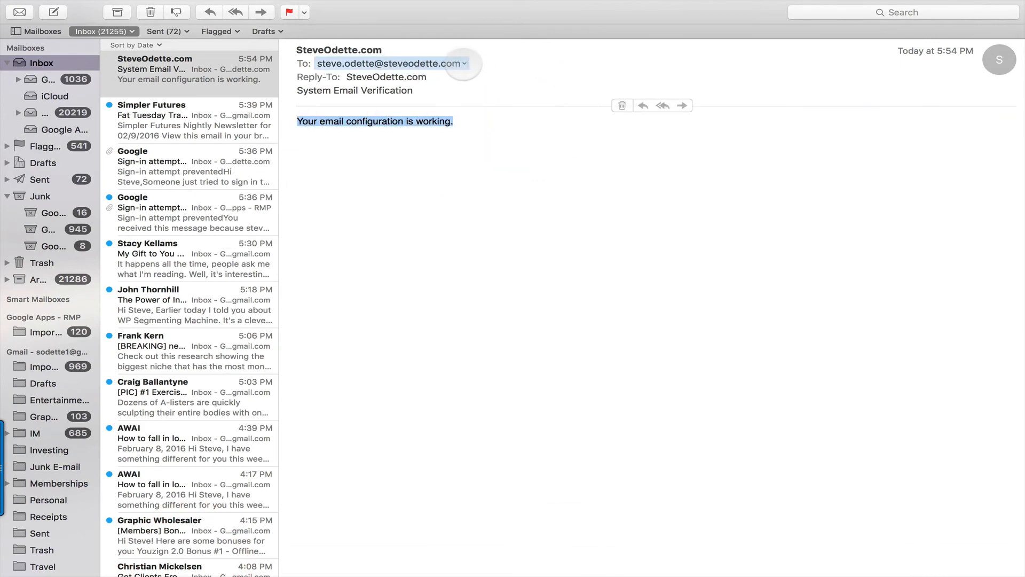
{"action": "left_click", "coordinate": [464, 63]}
- Return to the browser's site email settings and revisit the less secure apps options in the Google Admin console
{"action": "left_click", "coordinate": [540, 283]}
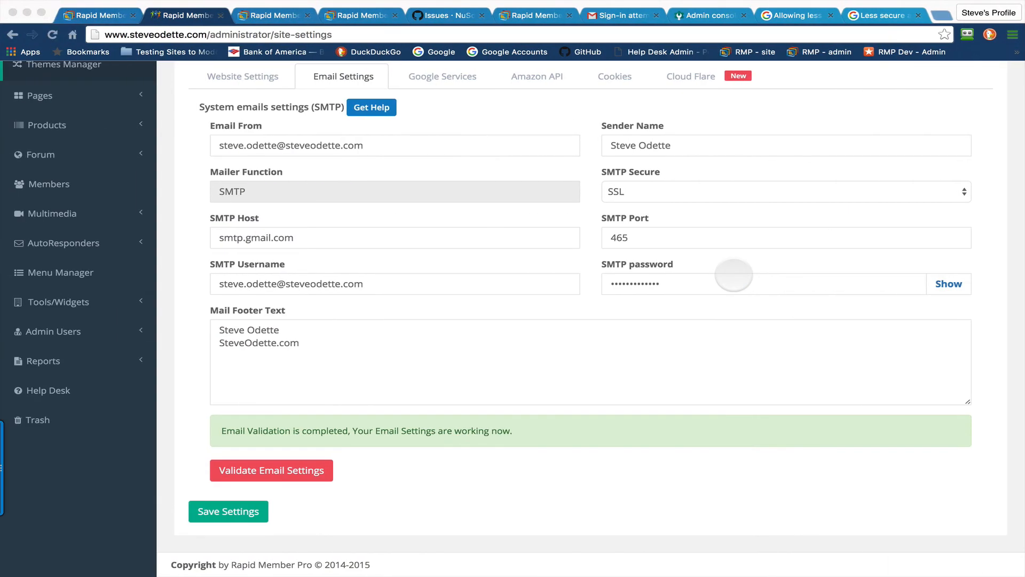
{"action": "scroll", "coordinate": [477, 367], "scroll_direction": "up", "scroll_amount": 2}
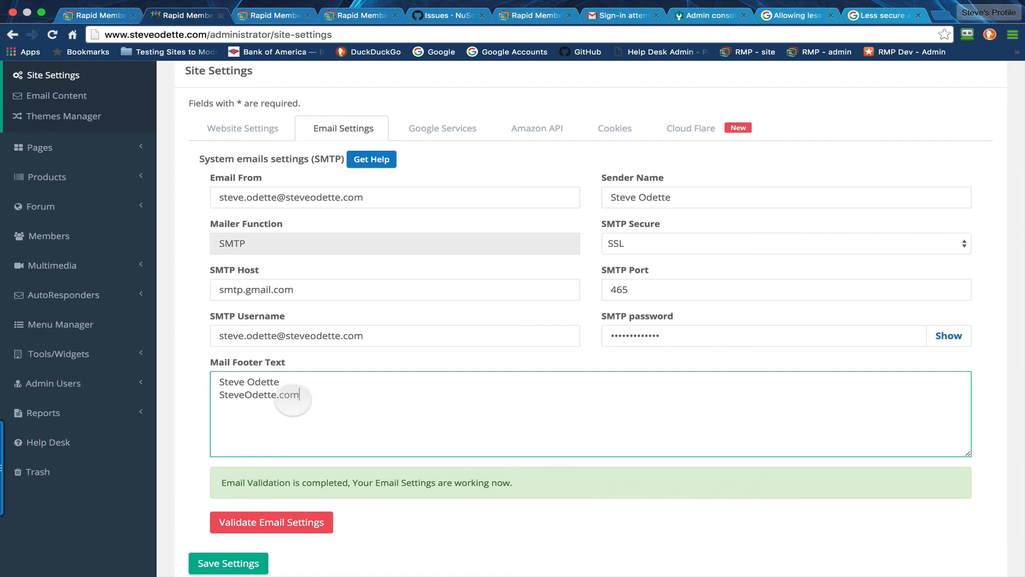
{"action": "left_click", "coordinate": [706, 15]}
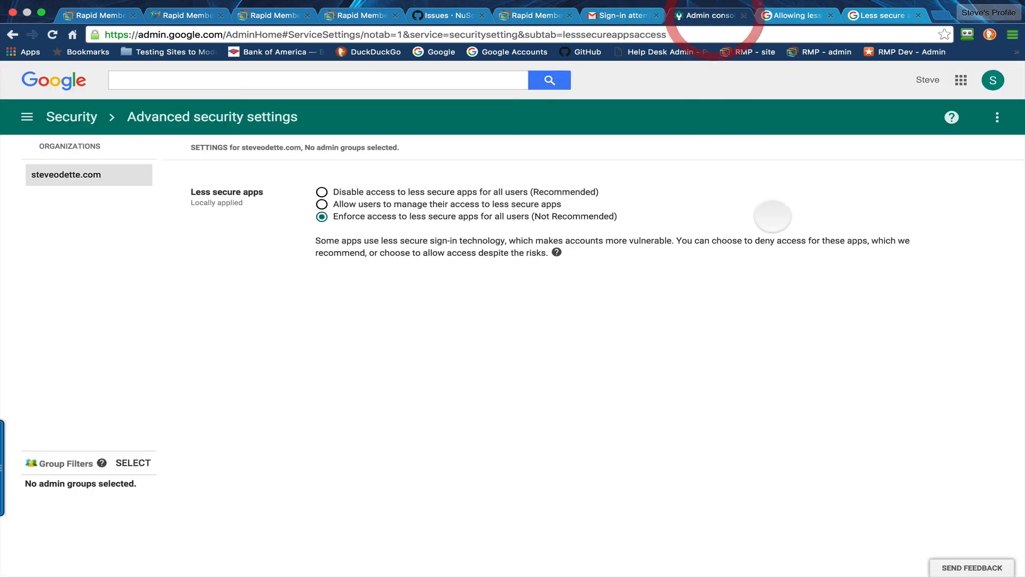